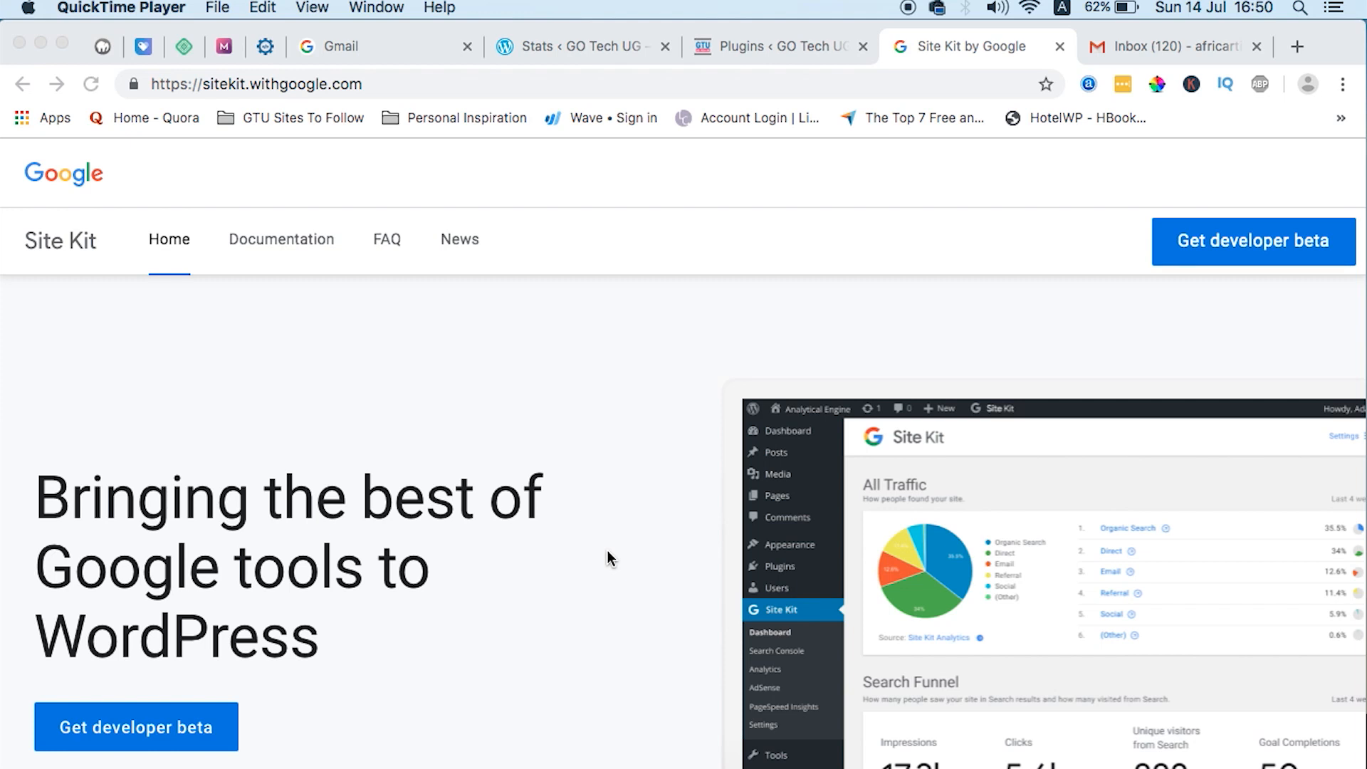
# Look through the Site Kit by Google home page, including its connected products, setup steps and stats sections
pyautogui.scroll(-2, 512, 574)
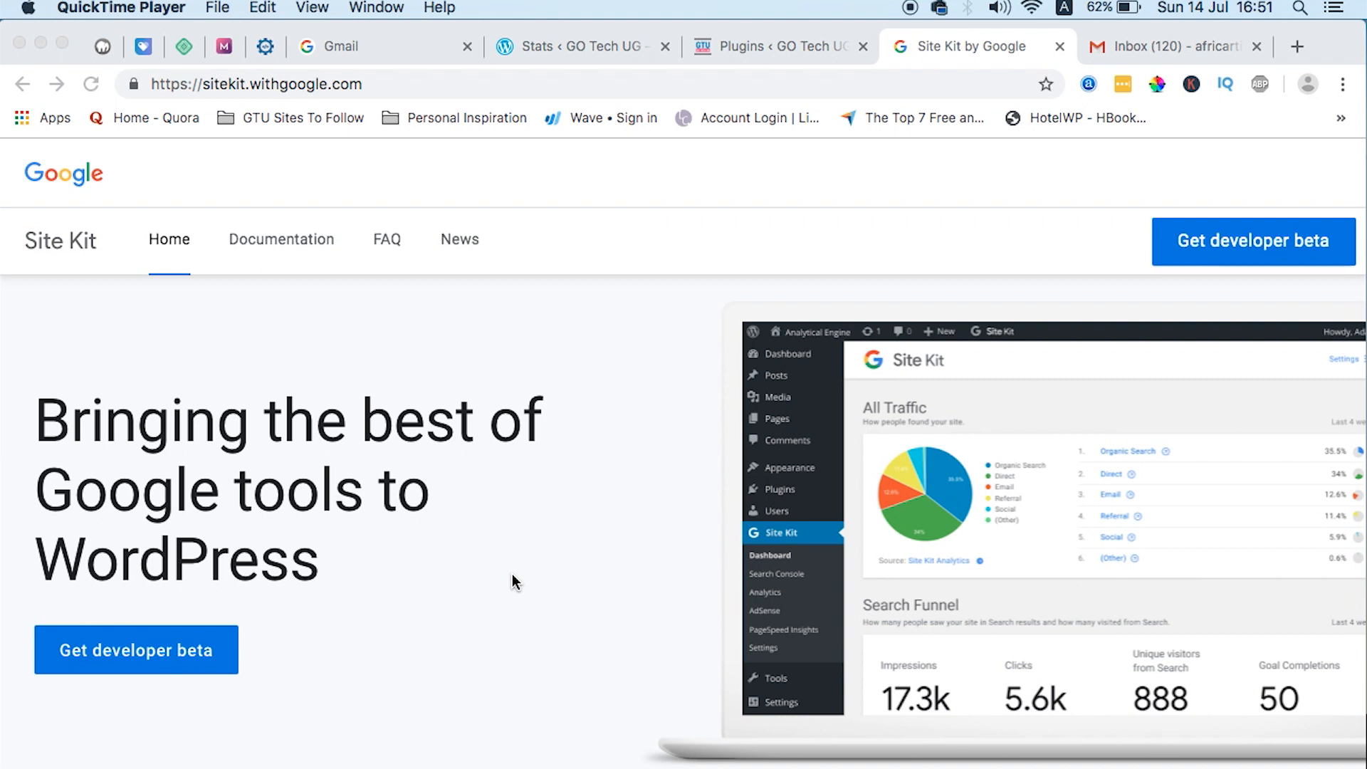
pyautogui.scroll(-10, 512, 580)
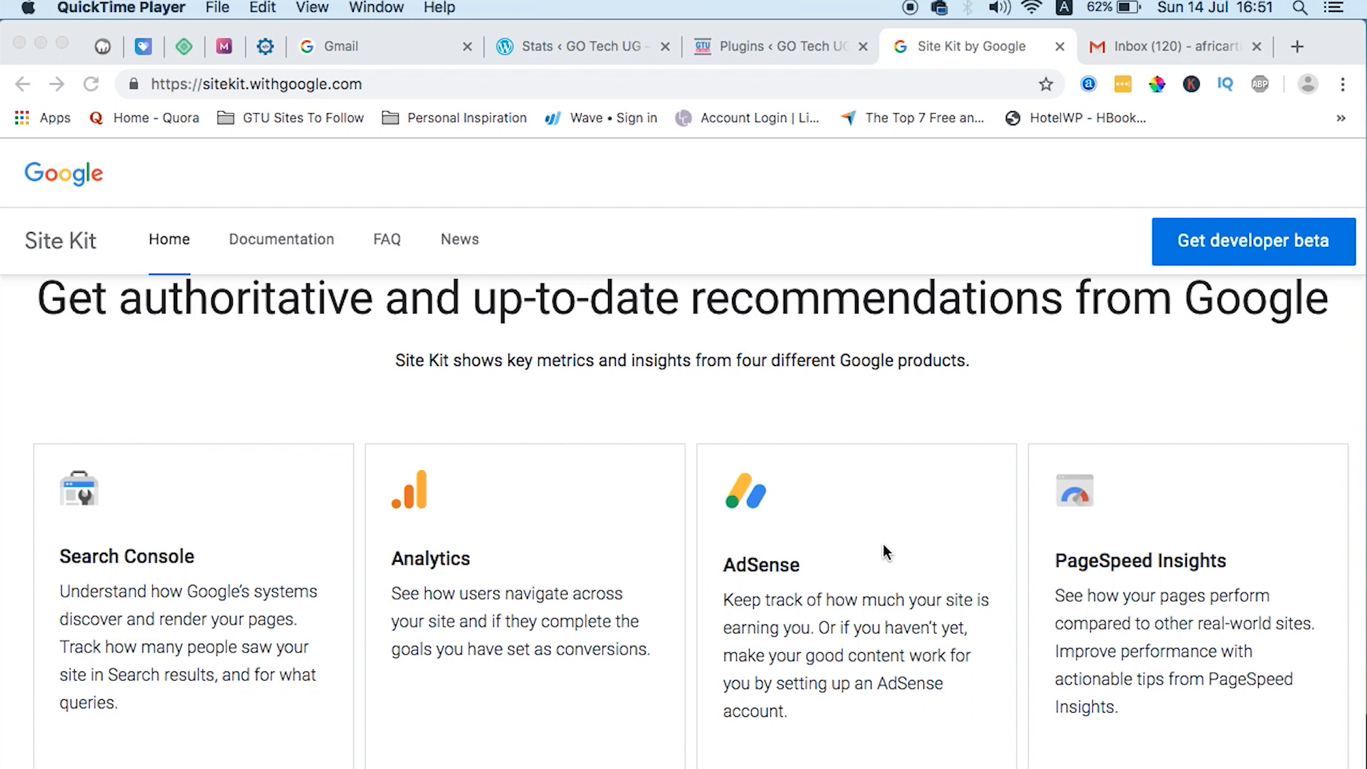
pyautogui.scroll(-10, 1176, 628)
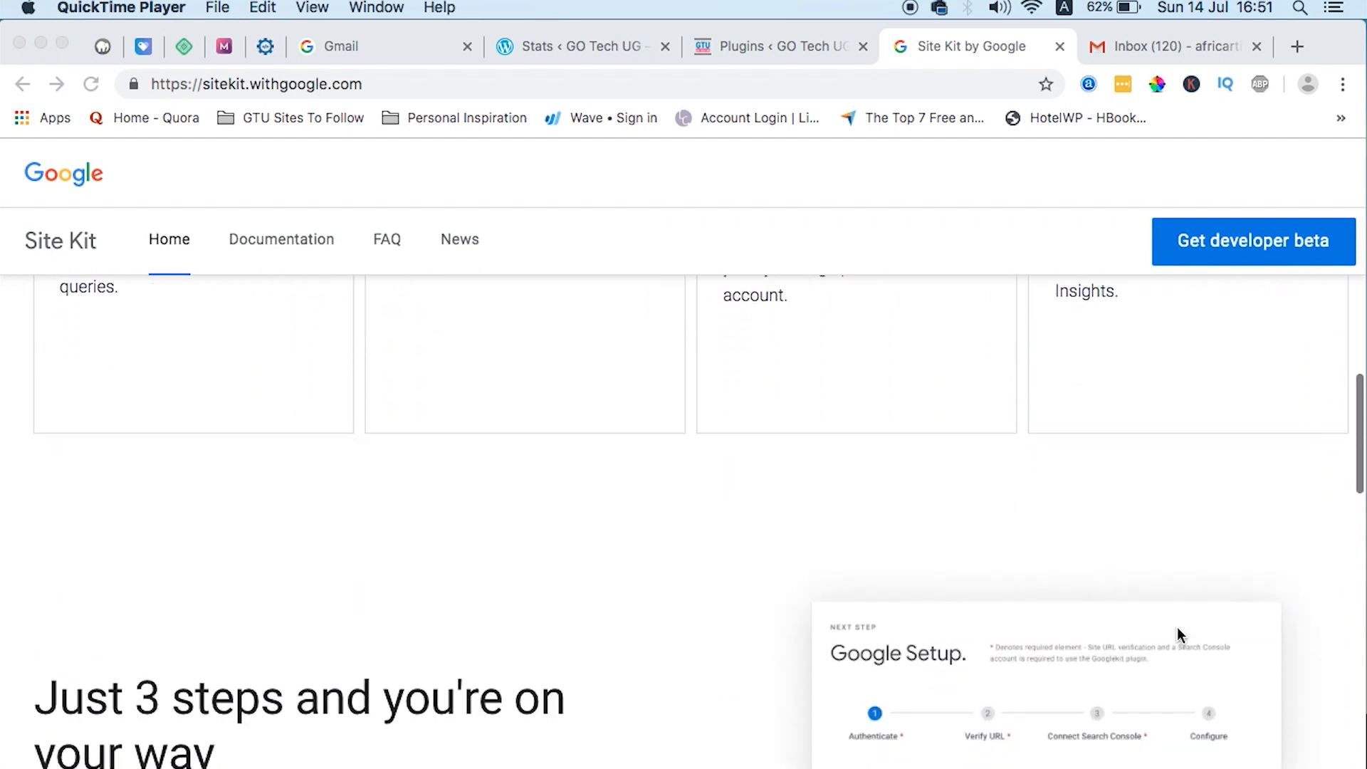
pyautogui.scroll(-5, 1177, 630)
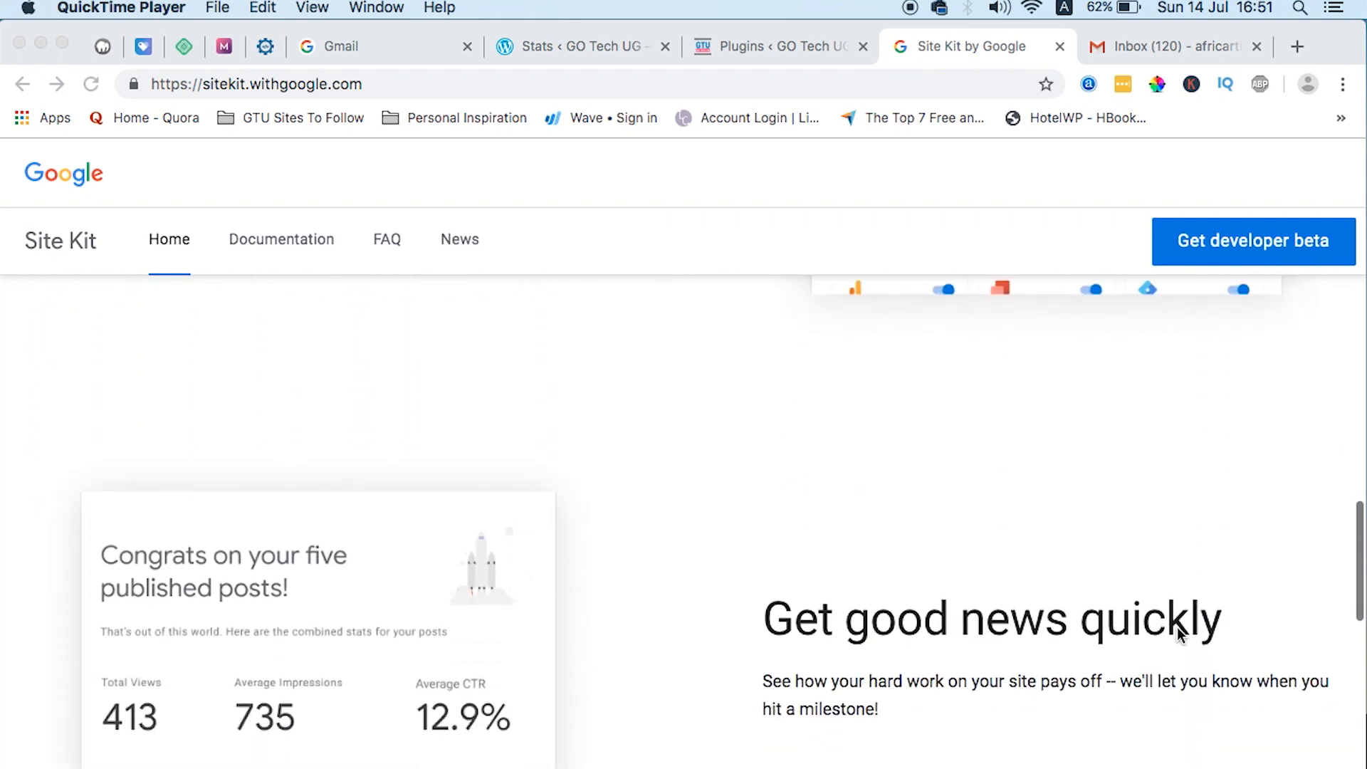
pyautogui.scroll(-2, 1177, 629)
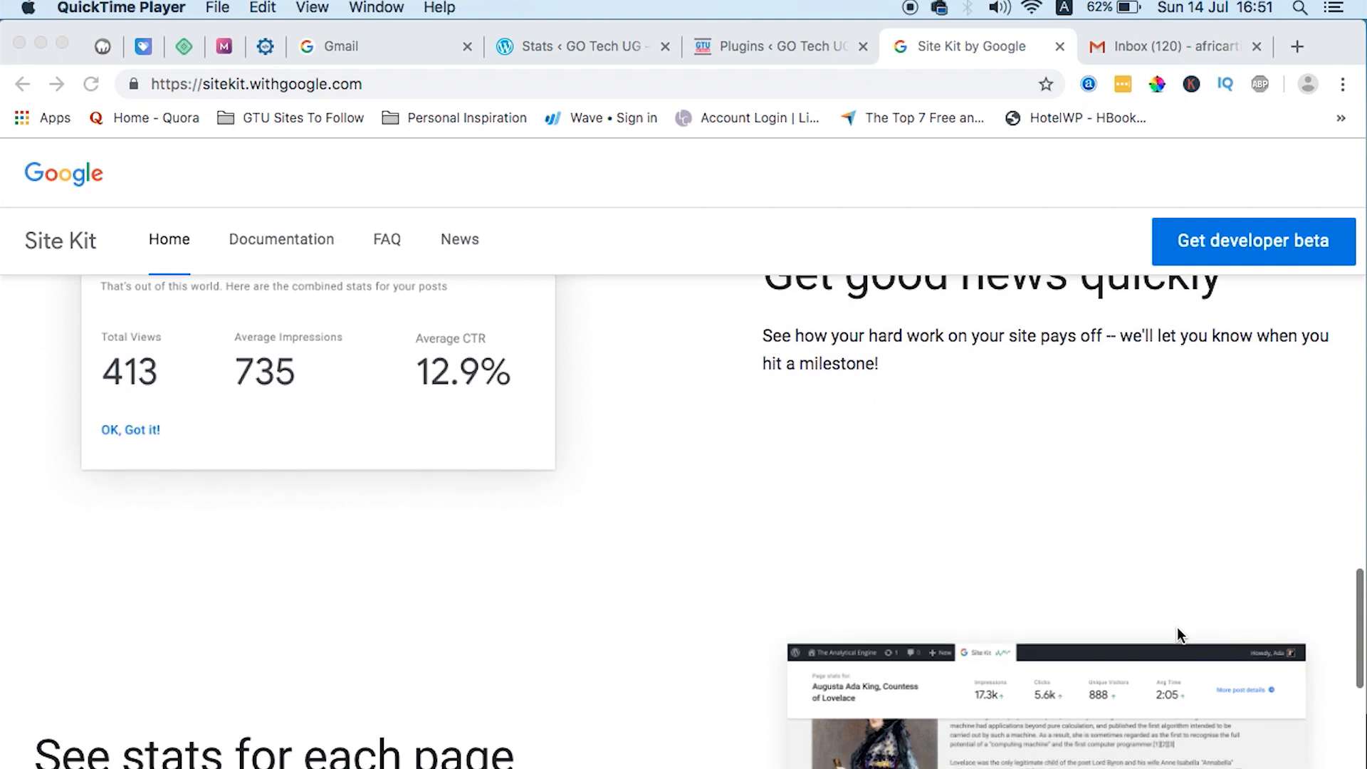
pyautogui.scroll(7, 1177, 629)
pyautogui.scroll(10, 1178, 633)
pyautogui.scroll(-5, 1178, 634)
pyautogui.scroll(5, 1178, 634)
pyautogui.scroll(3, 1177, 627)
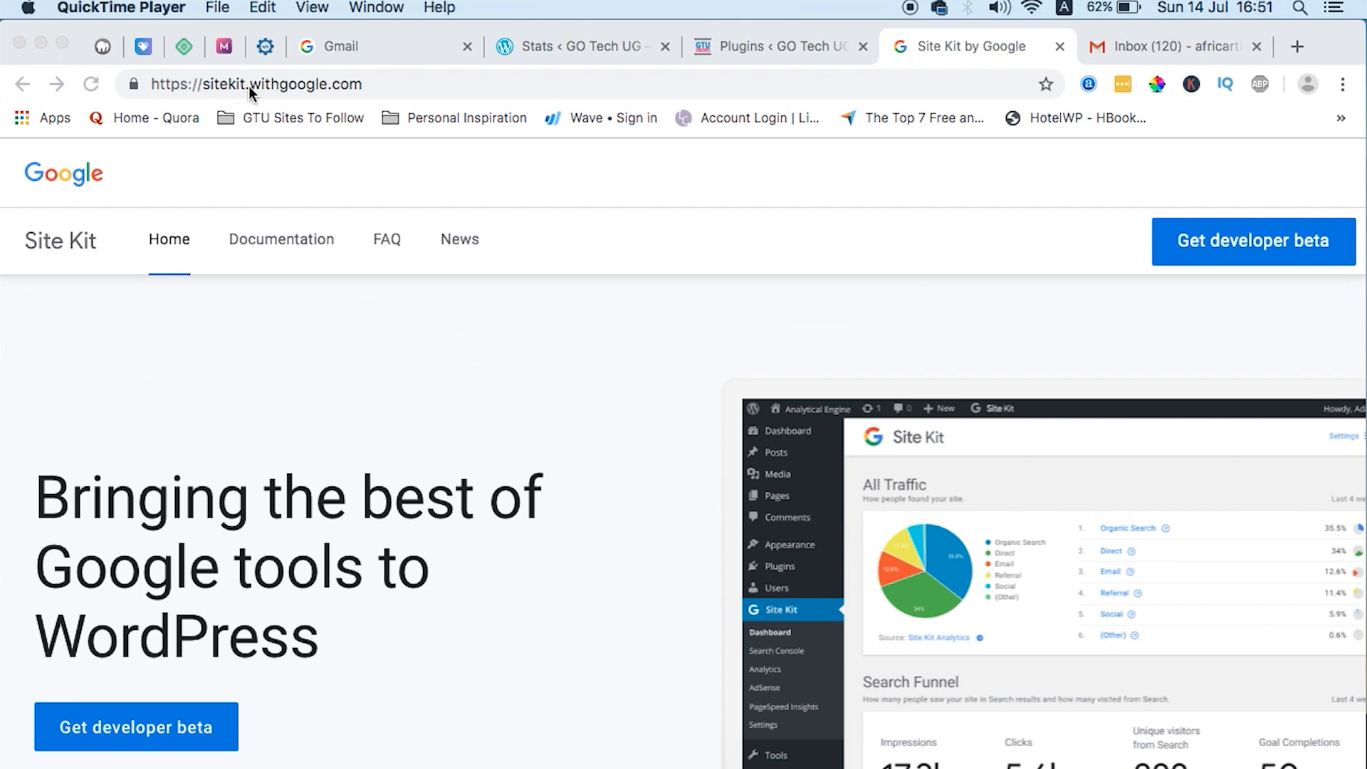
# Find the Site Kit by Google website through a Google search for "site kit" in a new tab, and close that tab
pyautogui.click(1297, 47)
pyautogui.write('ski')
pyautogui.press('BackSpace')
pyautogui.press('BackSpace')
pyautogui.press('BackSpace')
pyautogui.write('site kit')
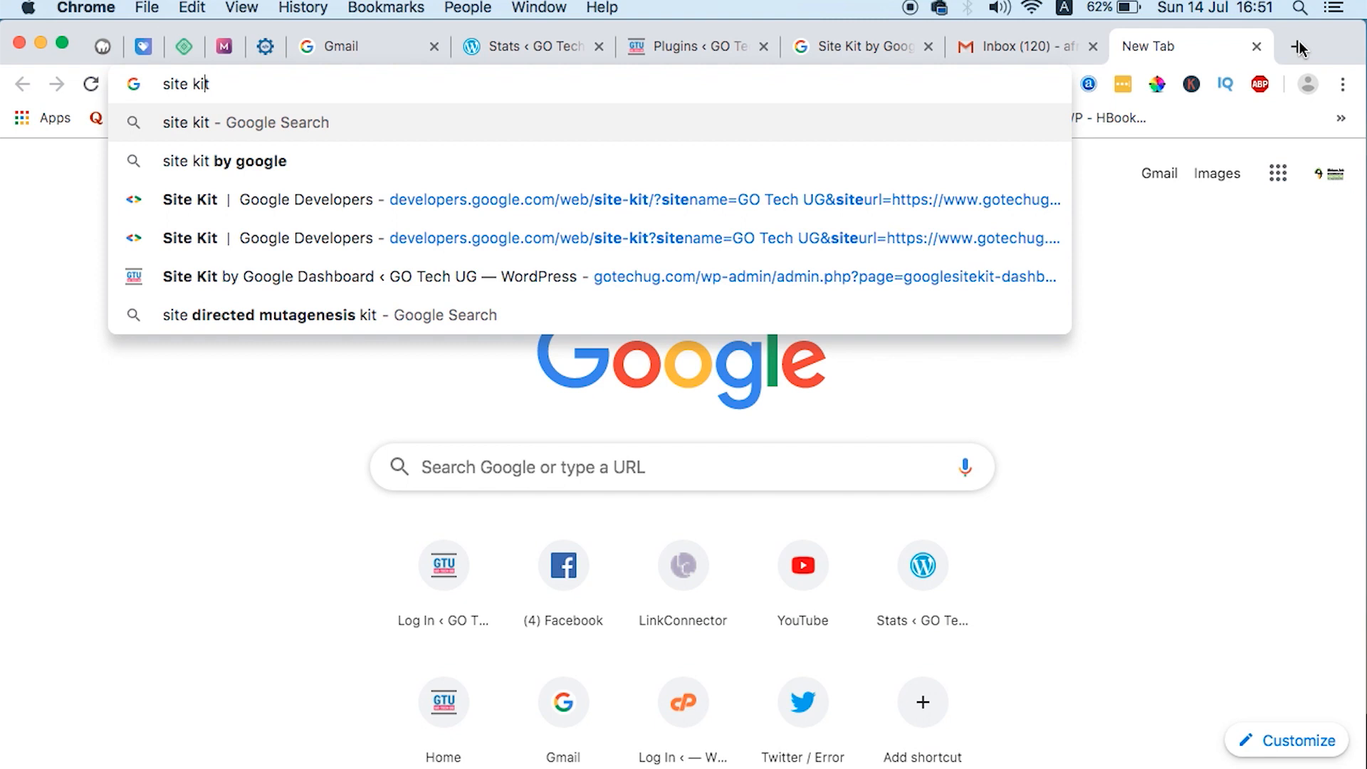
pyautogui.press('Return')
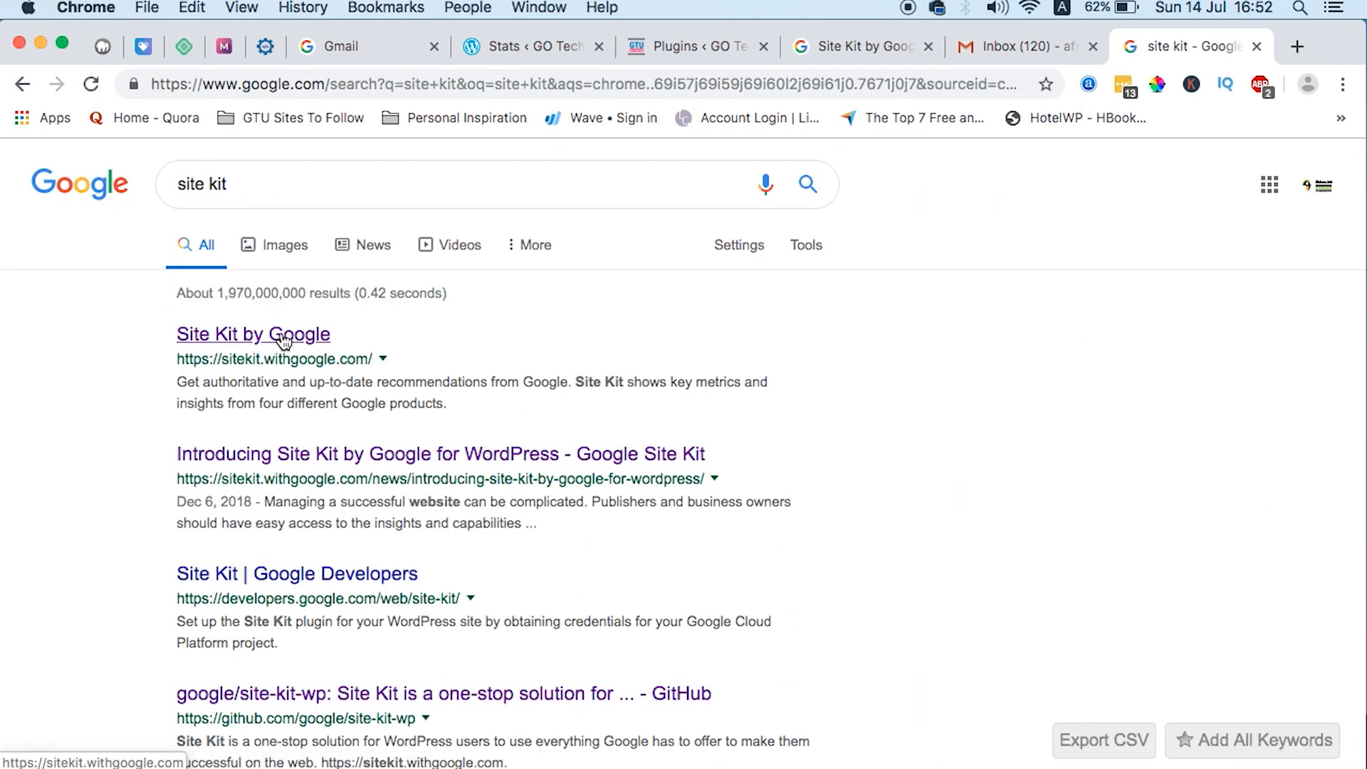
pyautogui.click(313, 335)
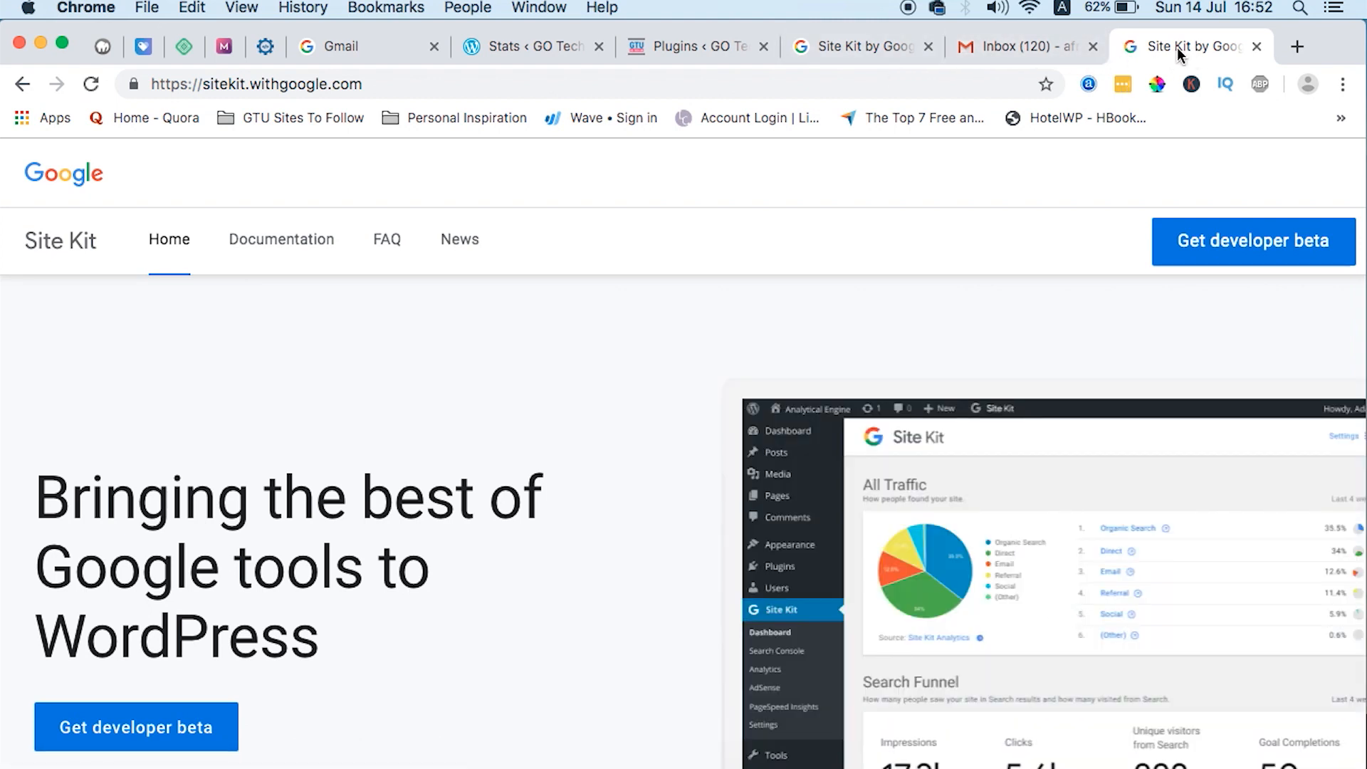
pyautogui.press('super+w')
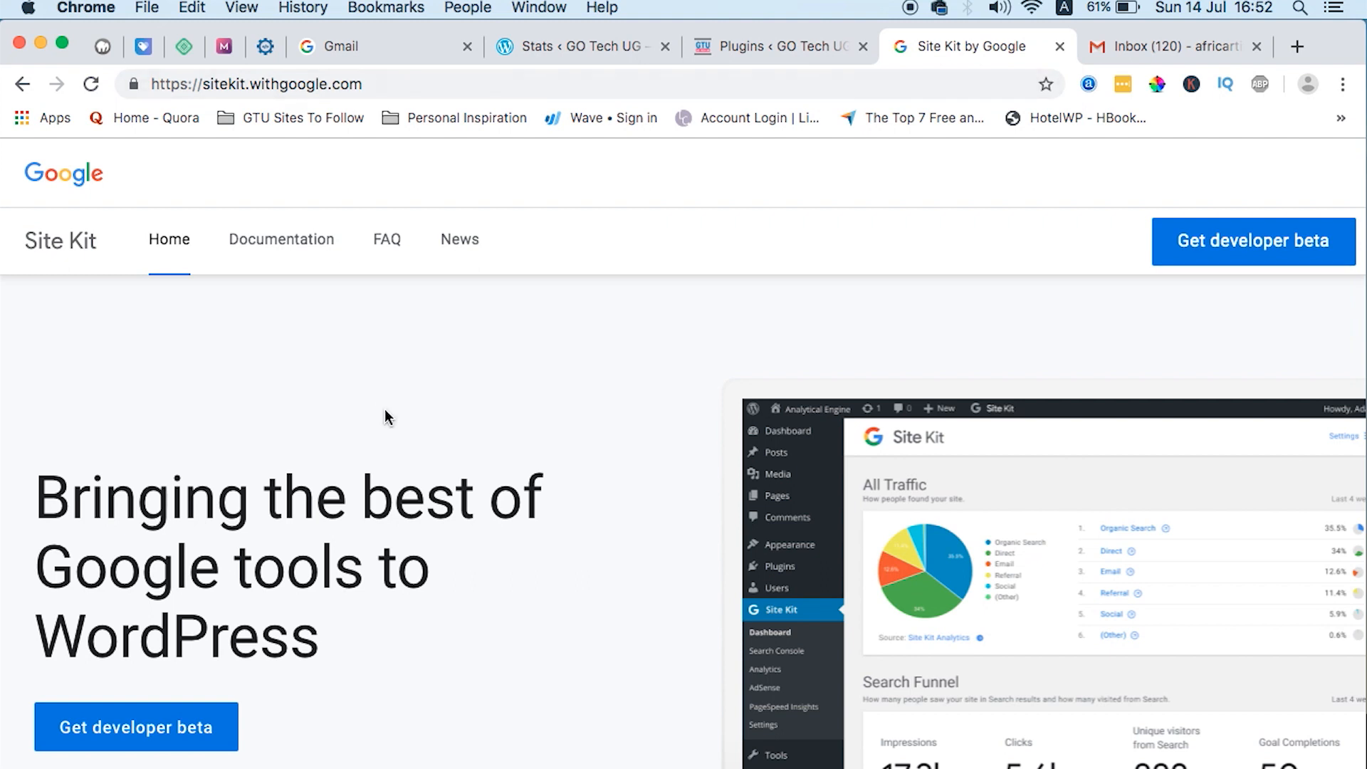
# Open the Site Kit developer beta announcement and view its paragraph with the plugin download link
pyautogui.click(1203, 253)
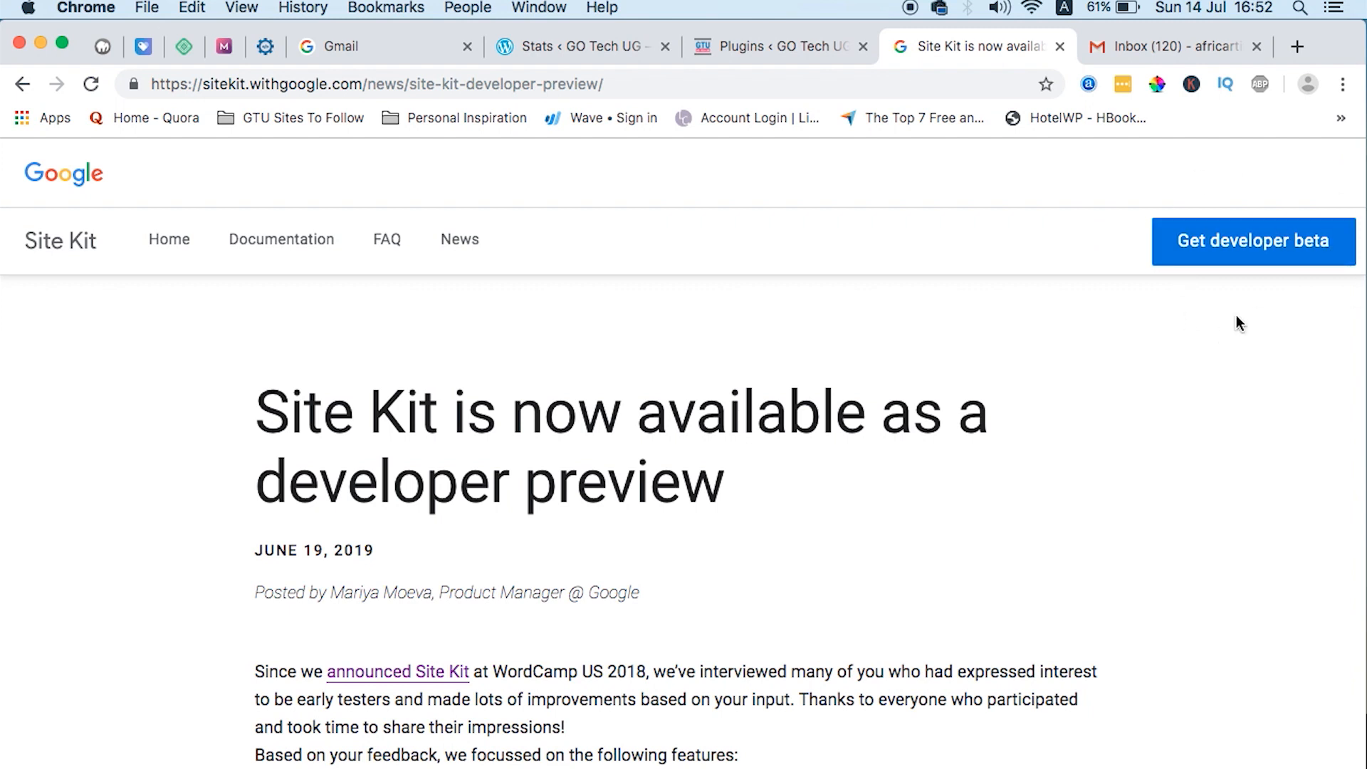
pyautogui.scroll(-15, 1111, 438)
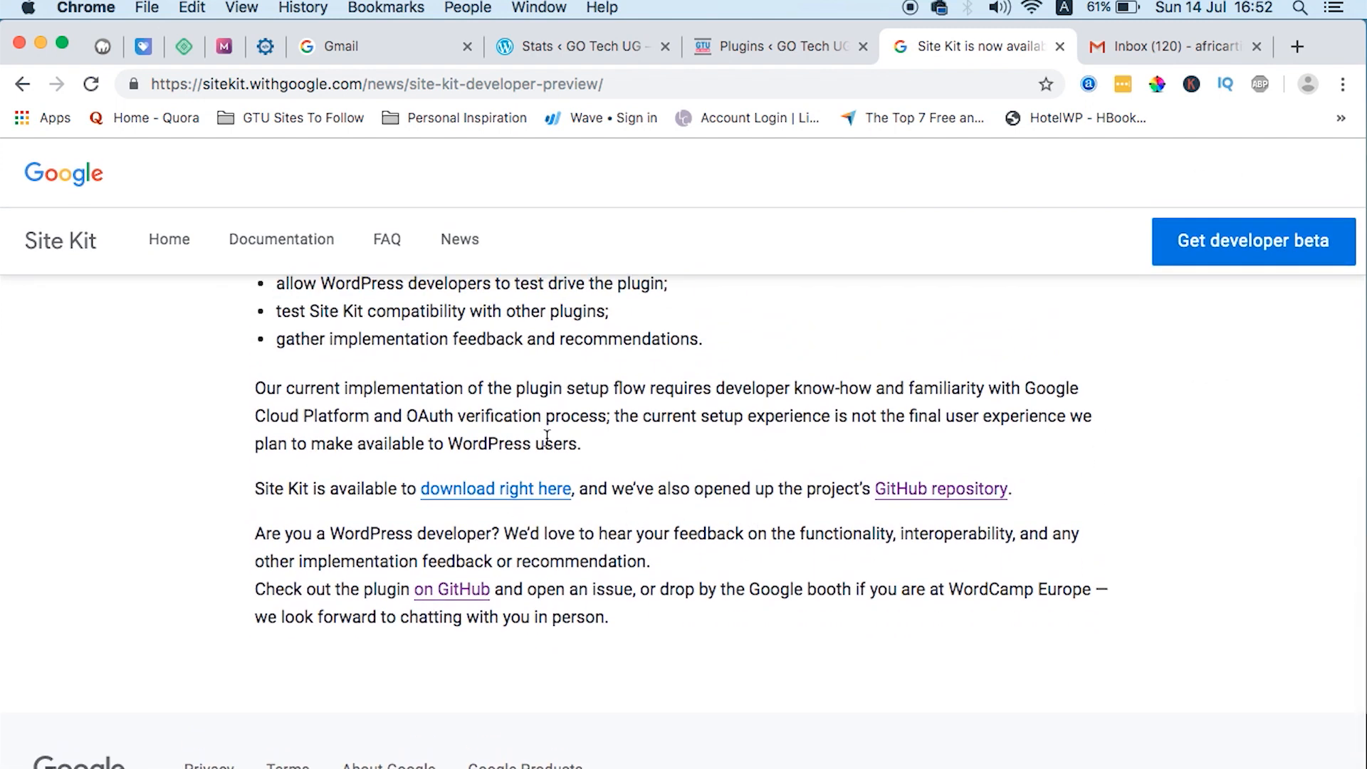
pyautogui.scroll(-2, 522, 497)
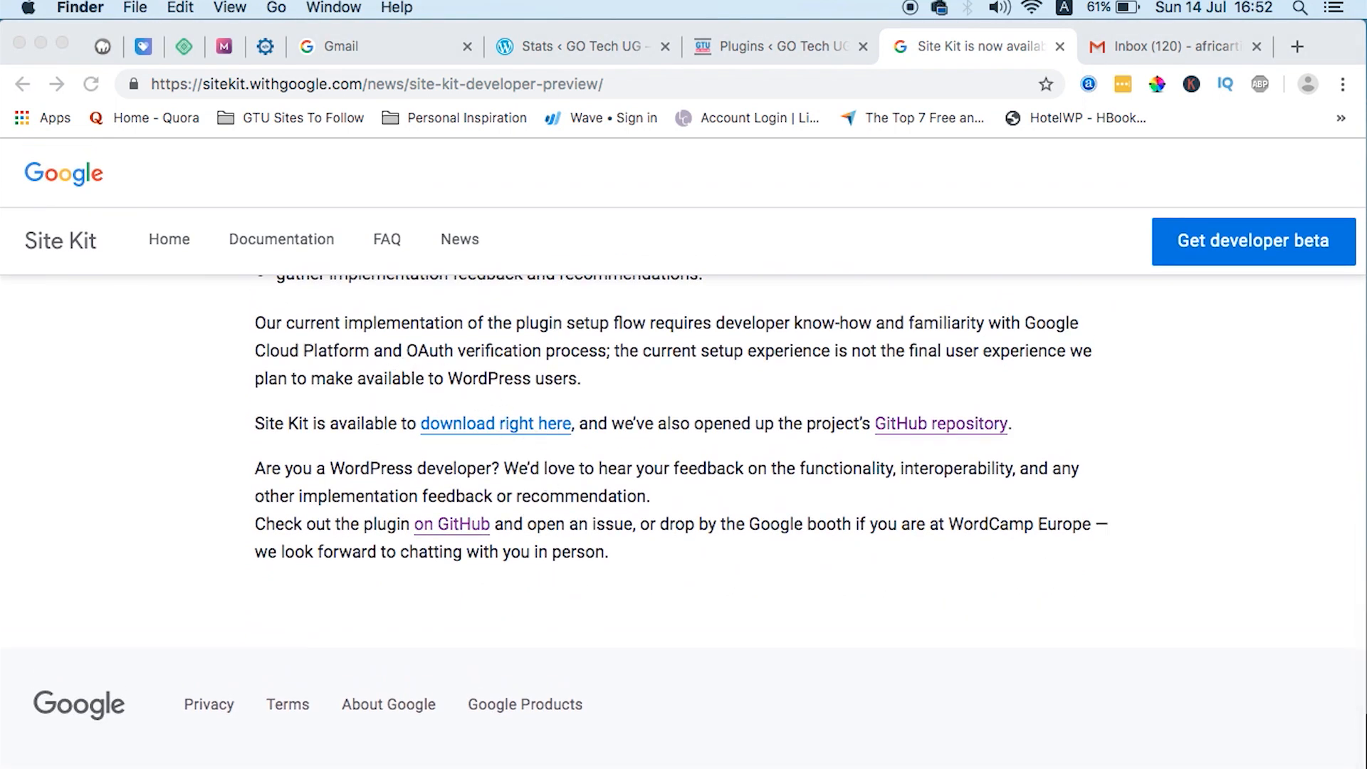
# Open the Add Plugins page from the WordPress site's installed plugins and search the plugin directory for "site kit"
pyautogui.click(292, 766)
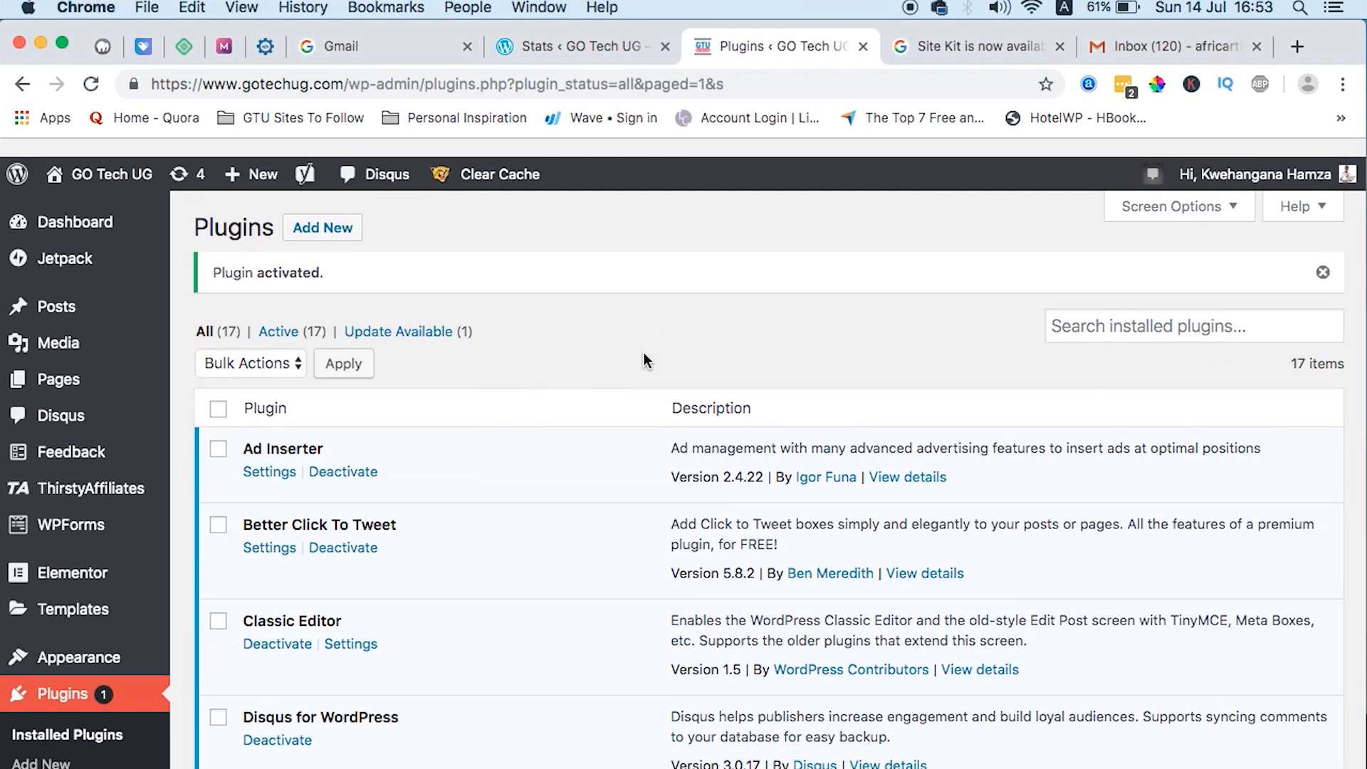
pyautogui.scroll(-8, 646, 361)
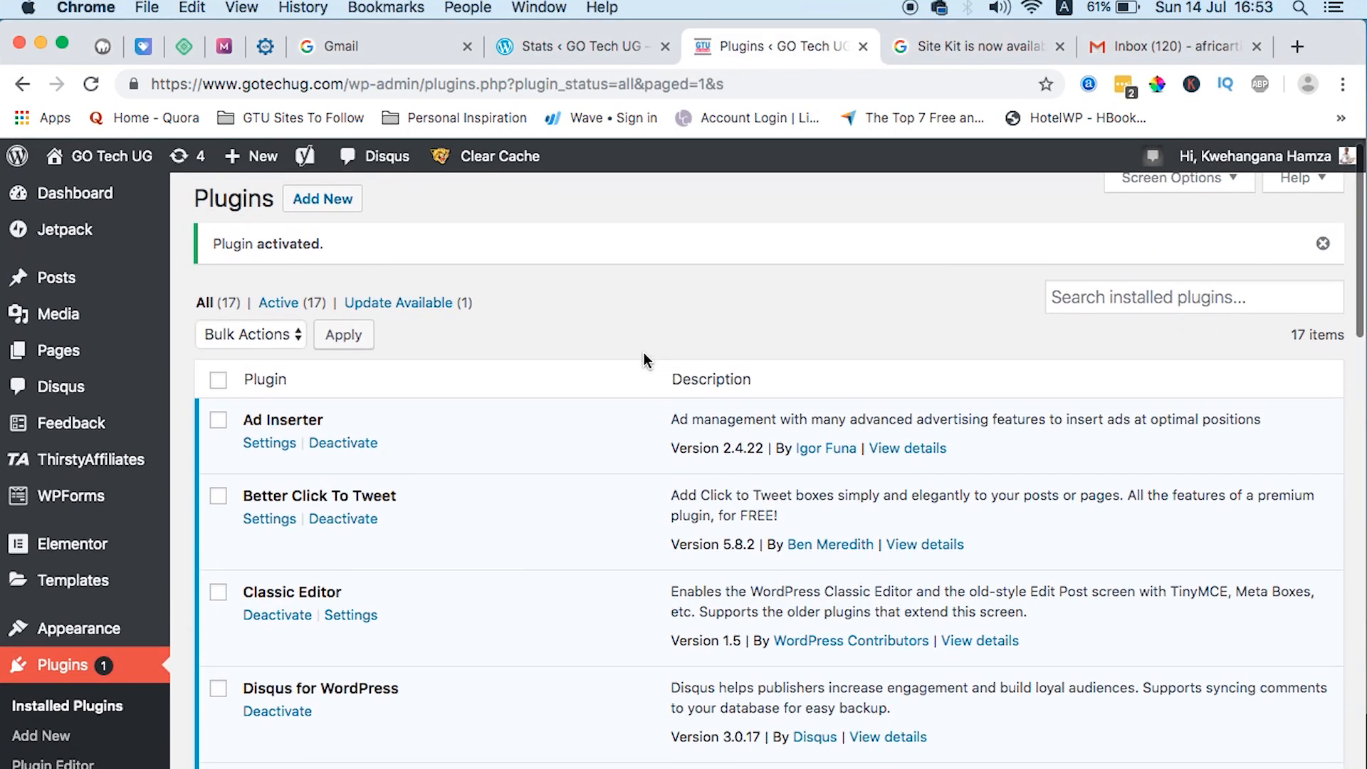
pyautogui.scroll(8, 646, 361)
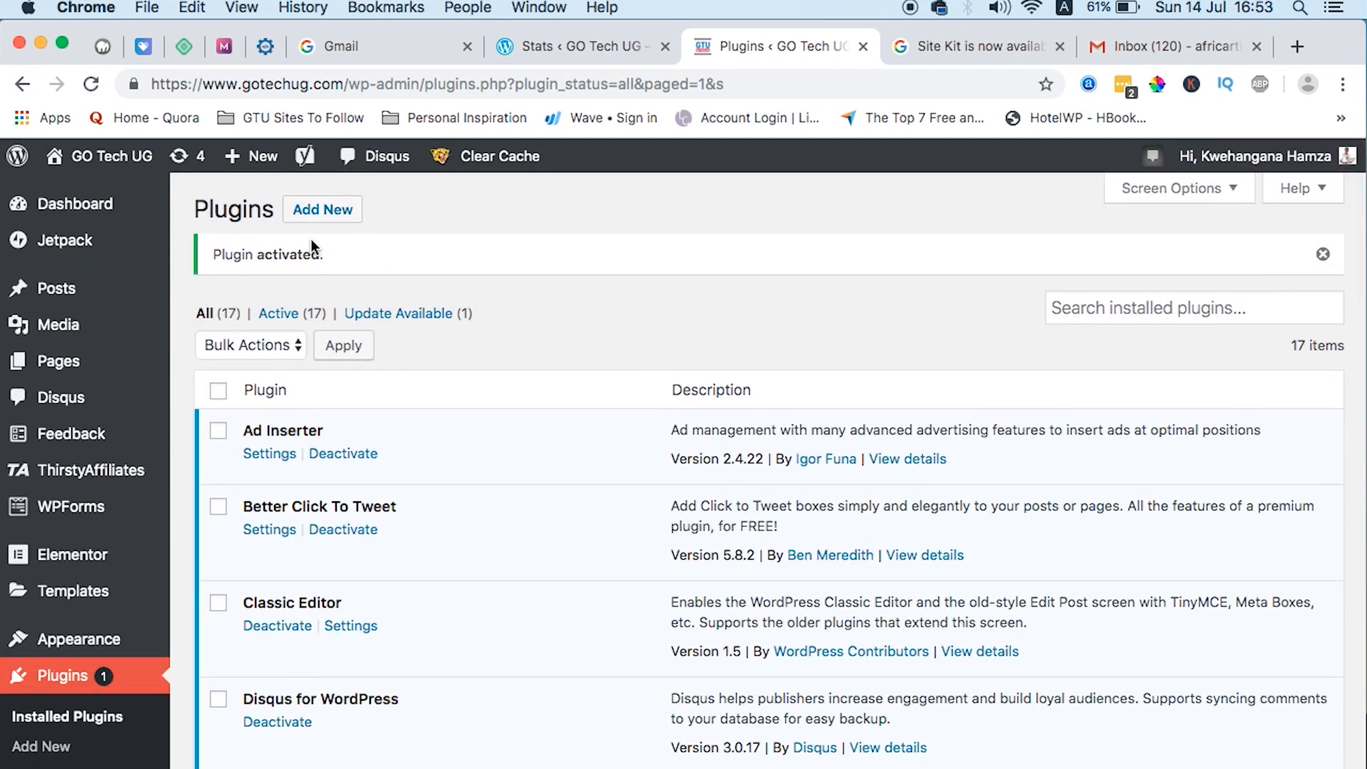
pyautogui.click(319, 213)
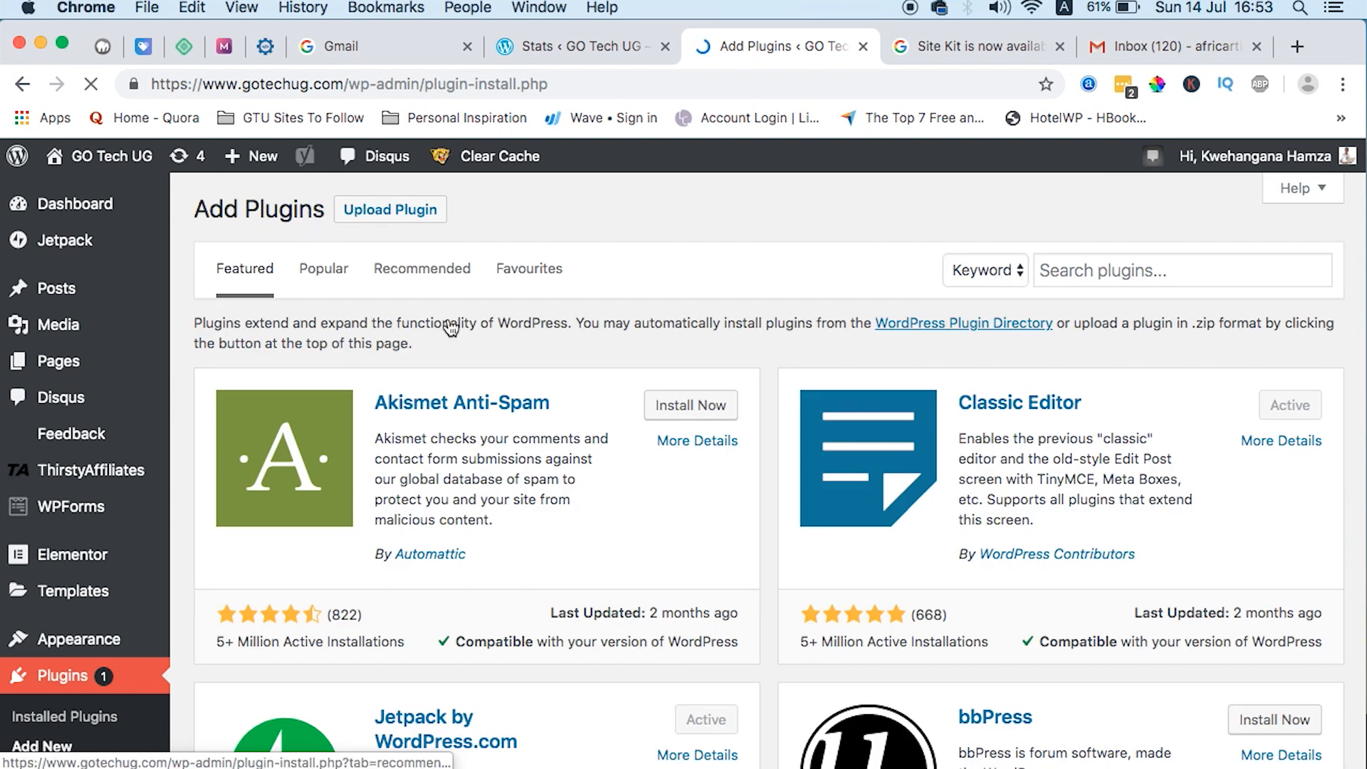
pyautogui.click(1094, 276)
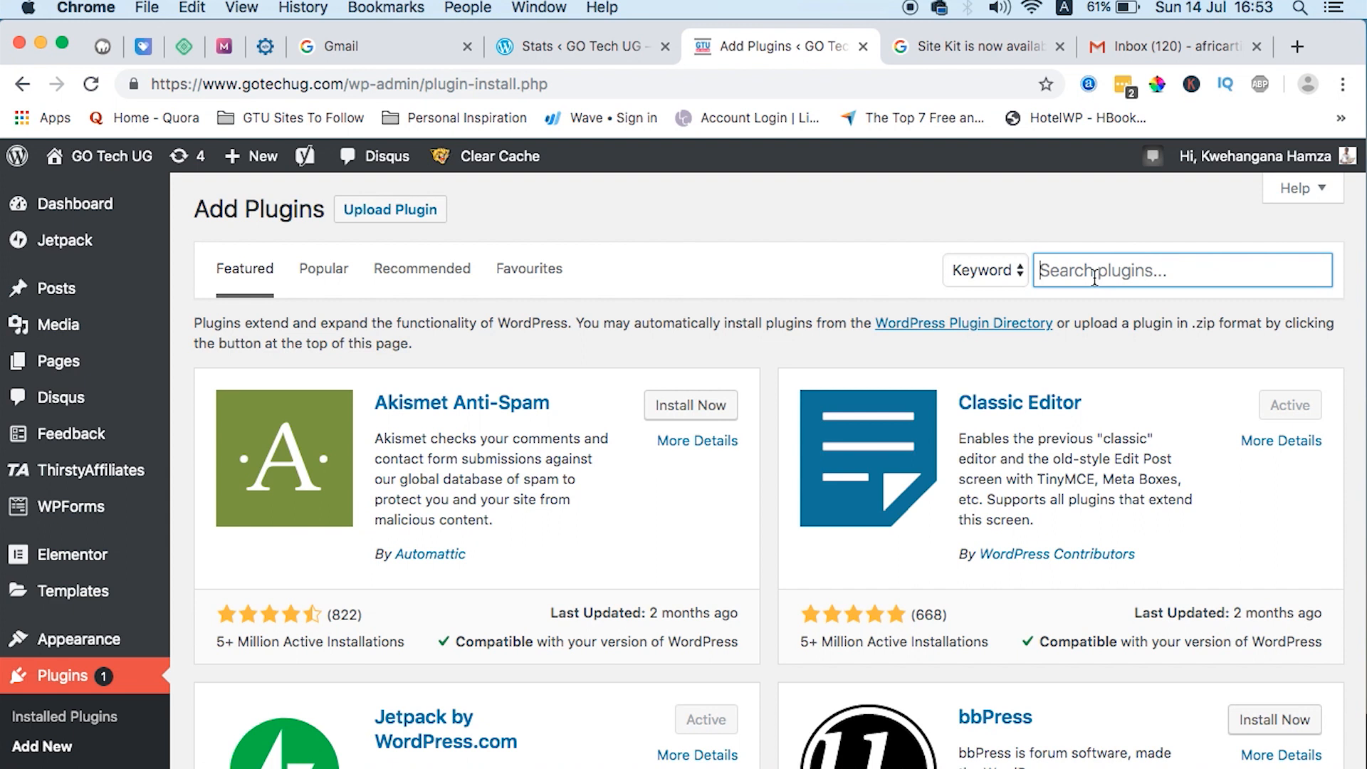
pyautogui.write('site kit')
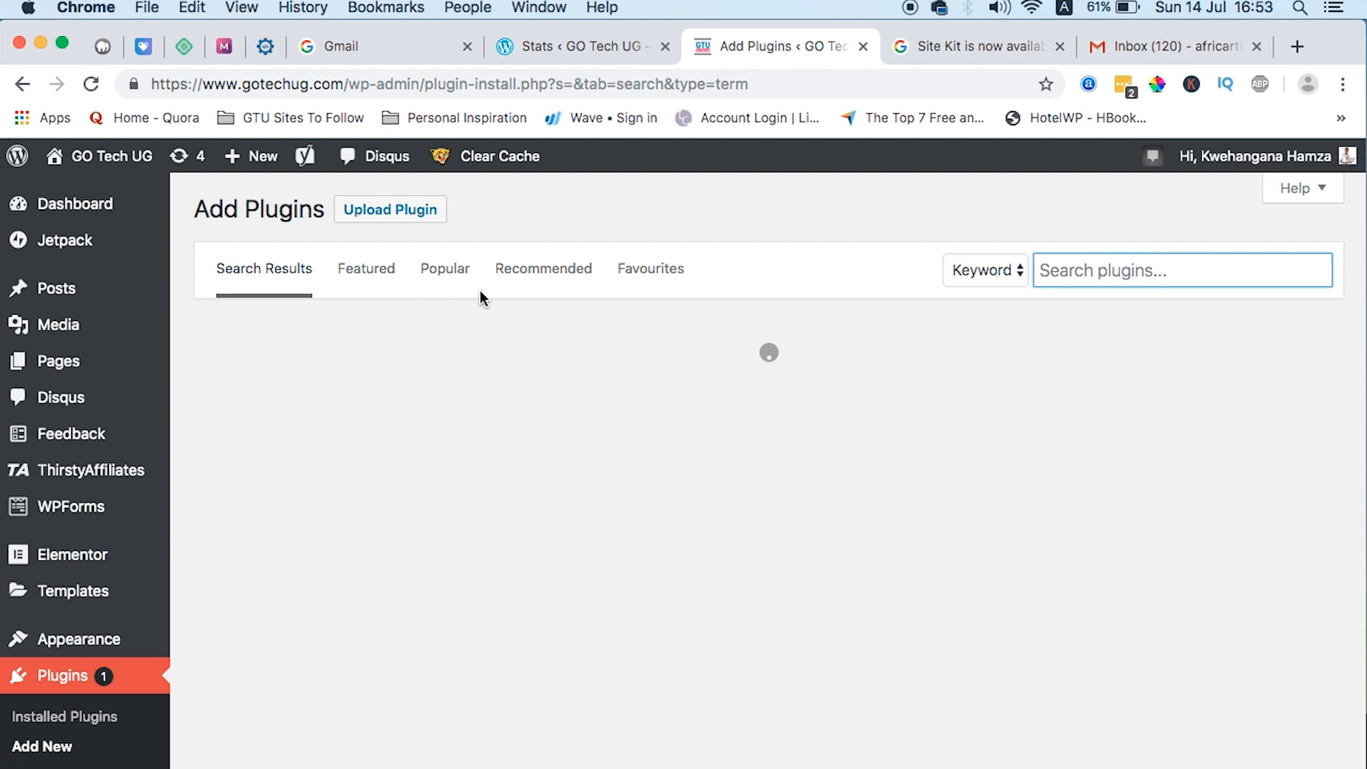
# Upload google-site-kit.zip from the Downloads folder as a new plugin and install it
pyautogui.click(384, 214)
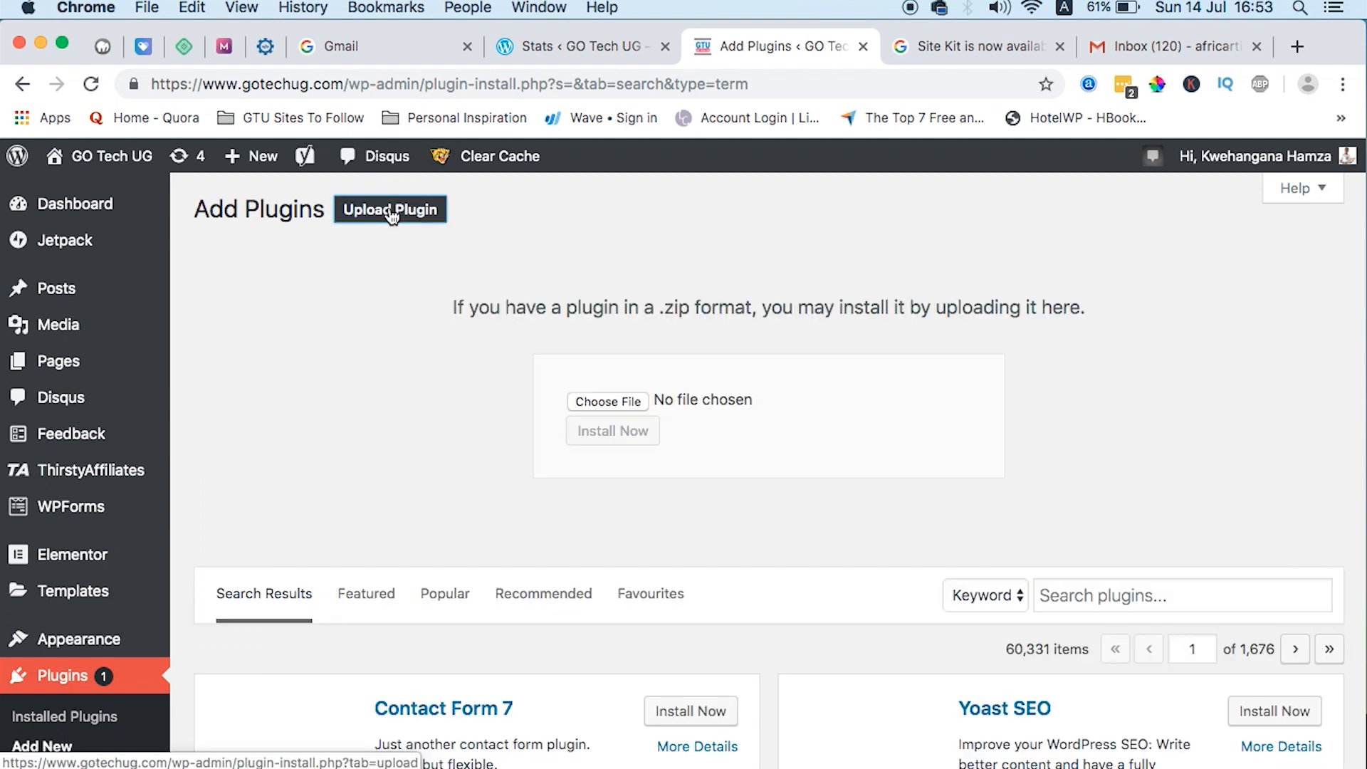
pyautogui.click(599, 402)
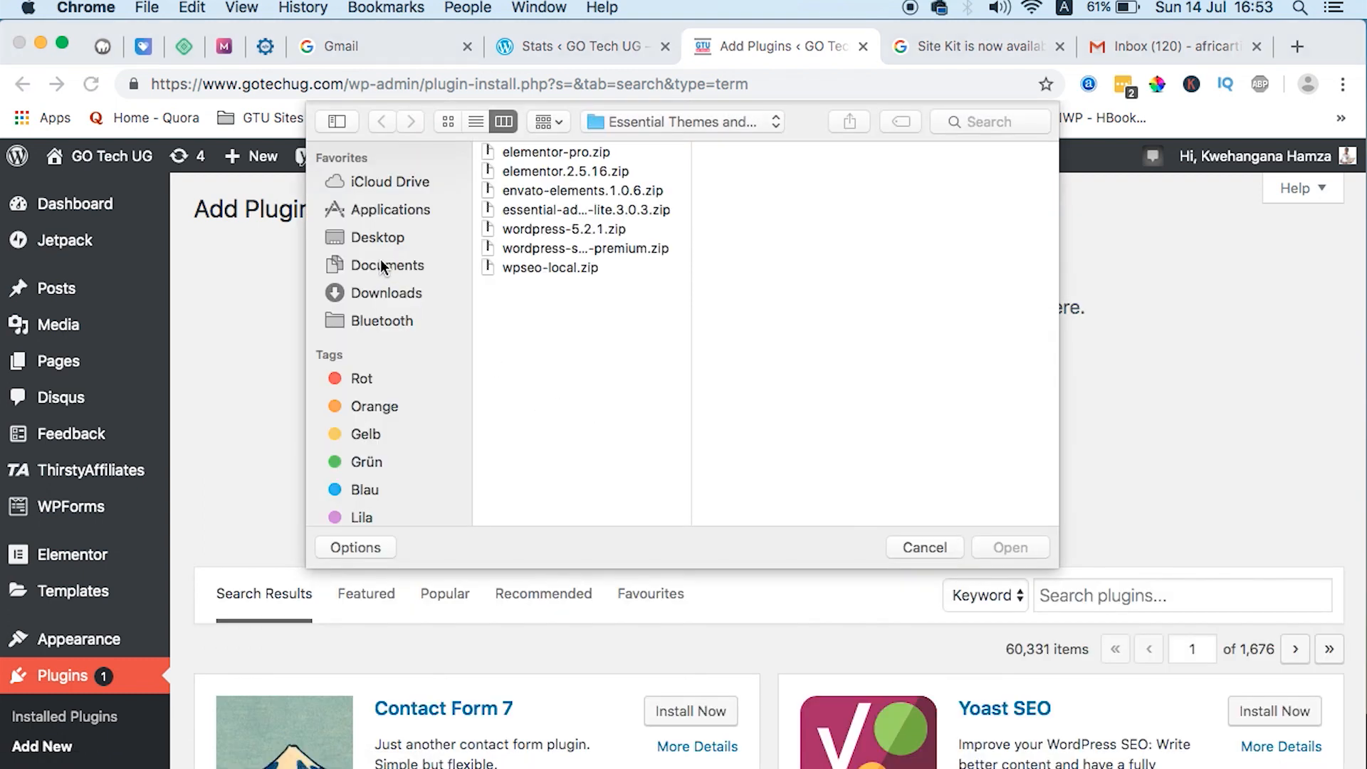
pyautogui.click(382, 271)
pyautogui.click(383, 291)
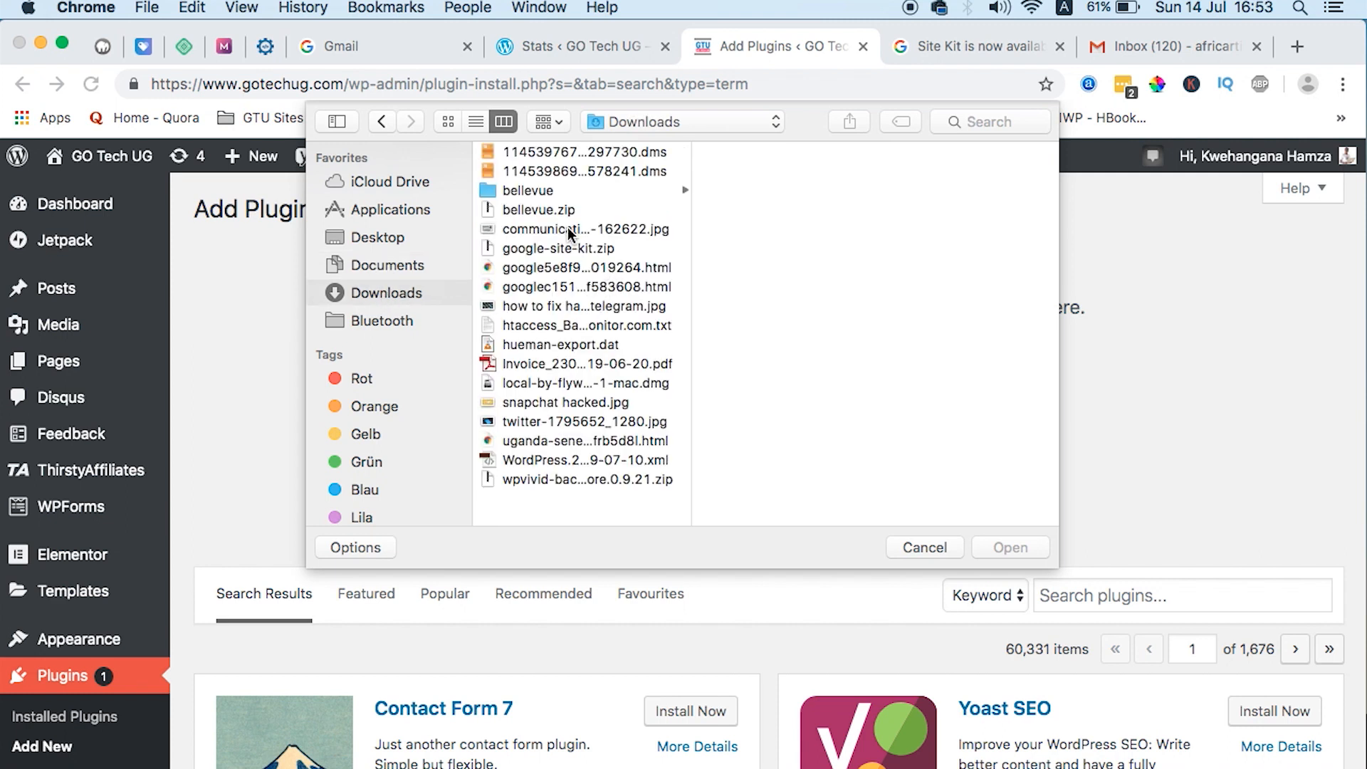
pyautogui.click(546, 249)
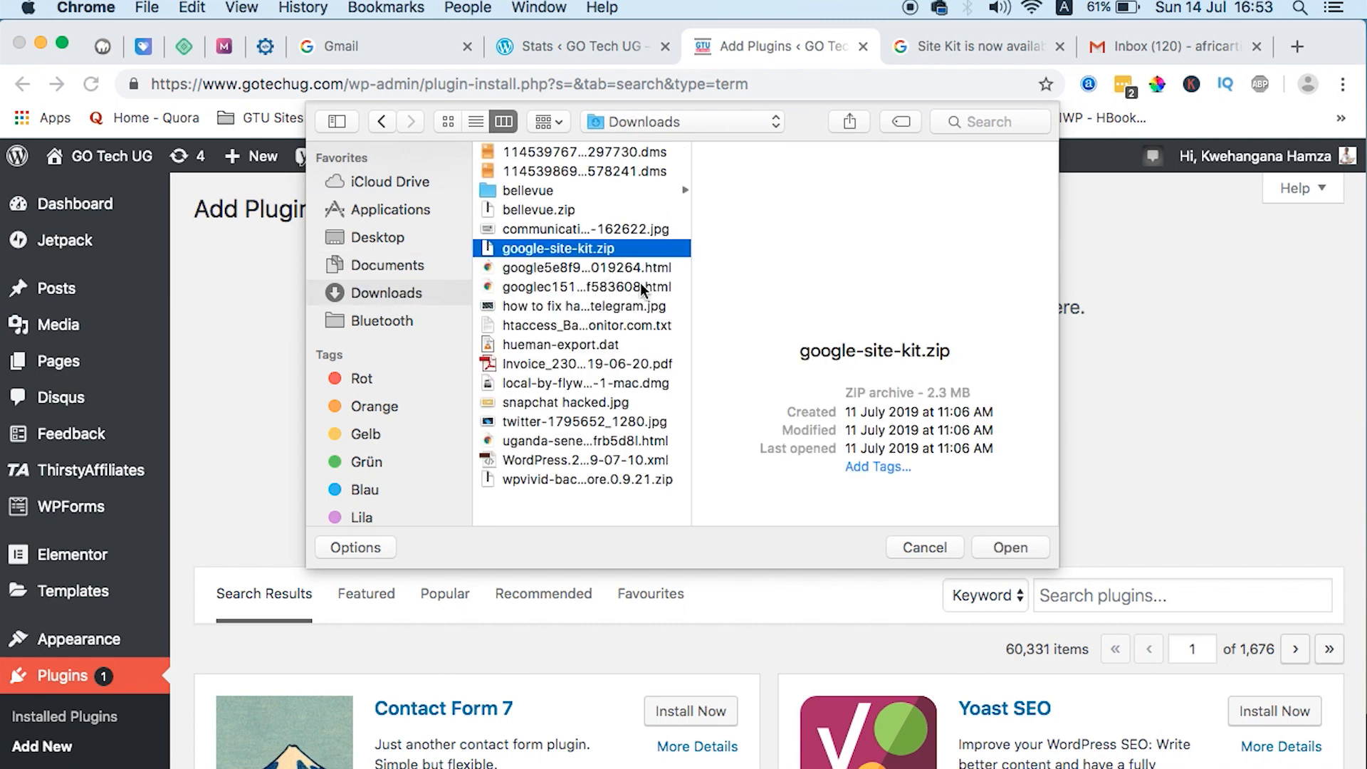
pyautogui.click(1004, 545)
pyautogui.click(620, 433)
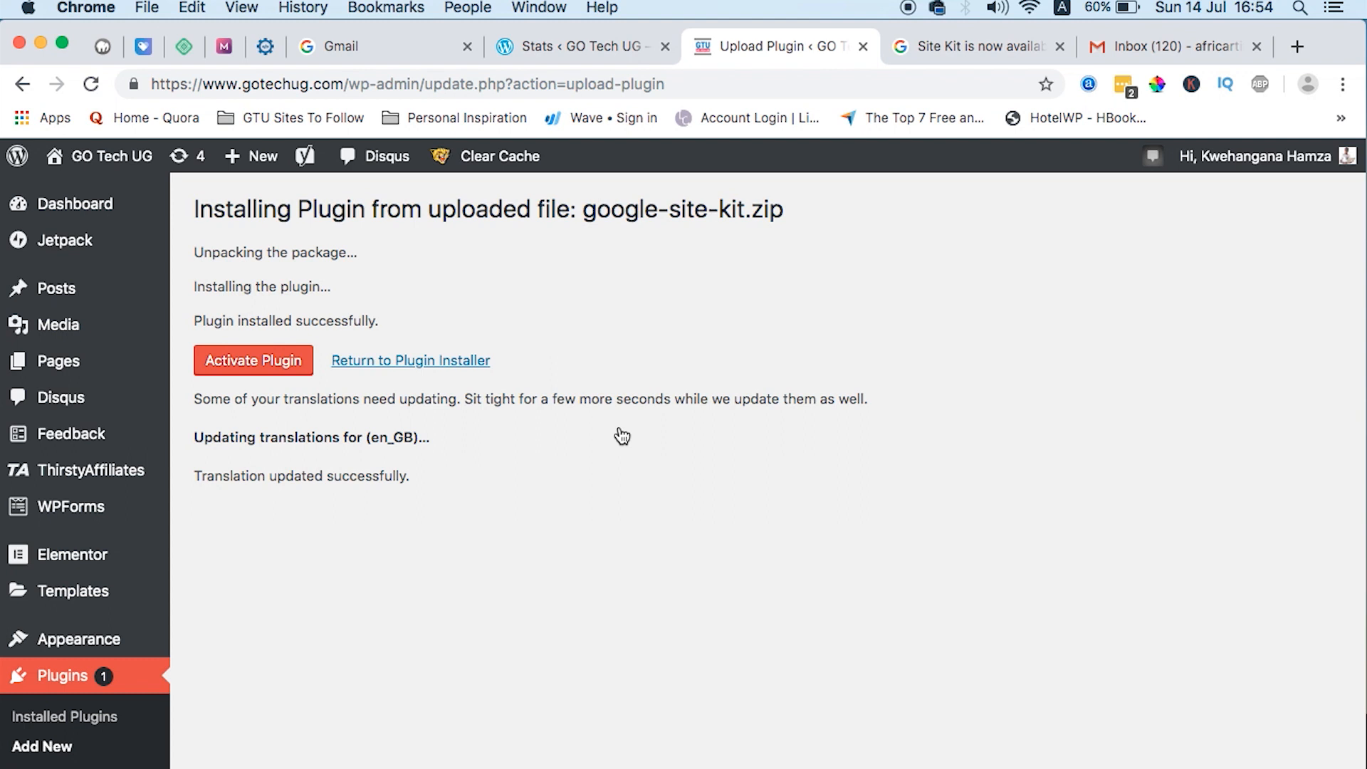
# Activate the installed Site Kit plugin and open its dashboard in the WordPress admin
pyautogui.click(203, 360)
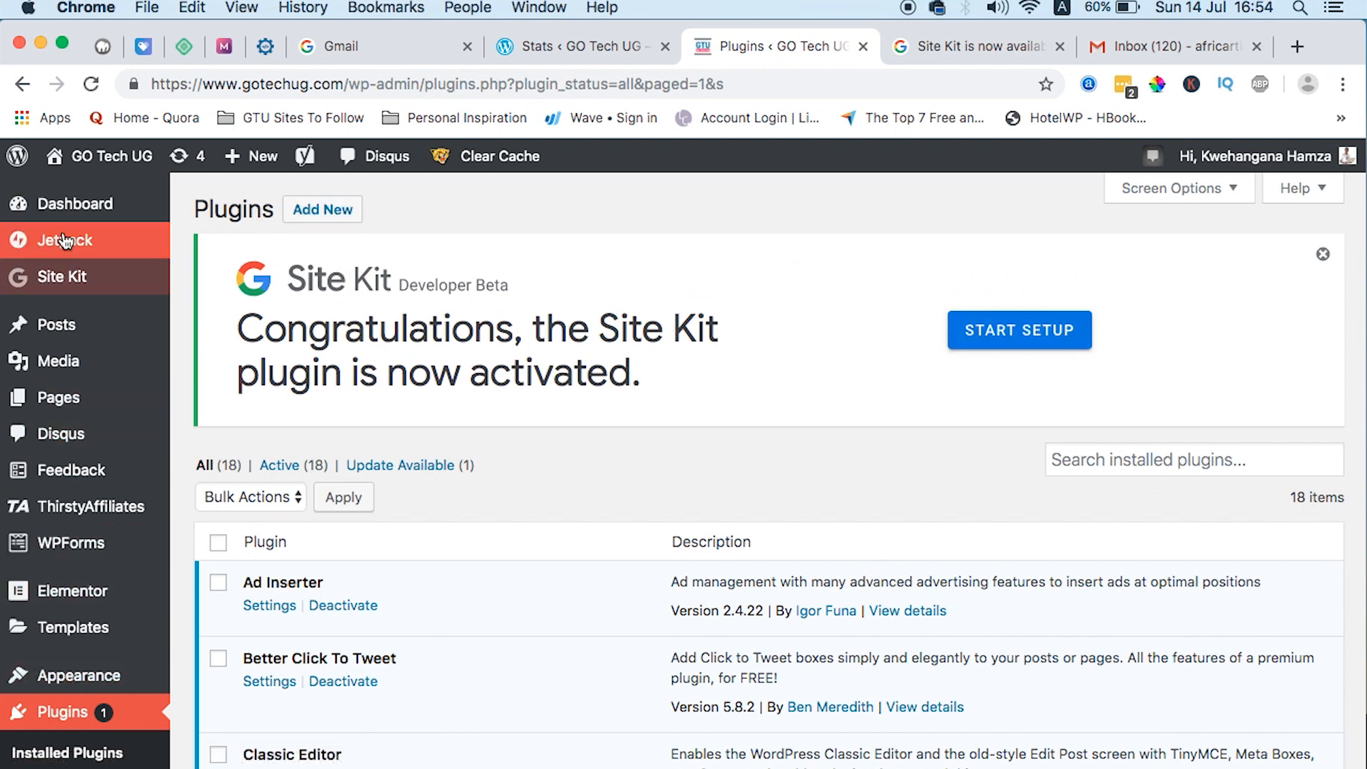
pyautogui.moveTo(58, 247)
pyautogui.moveTo(25, 282)
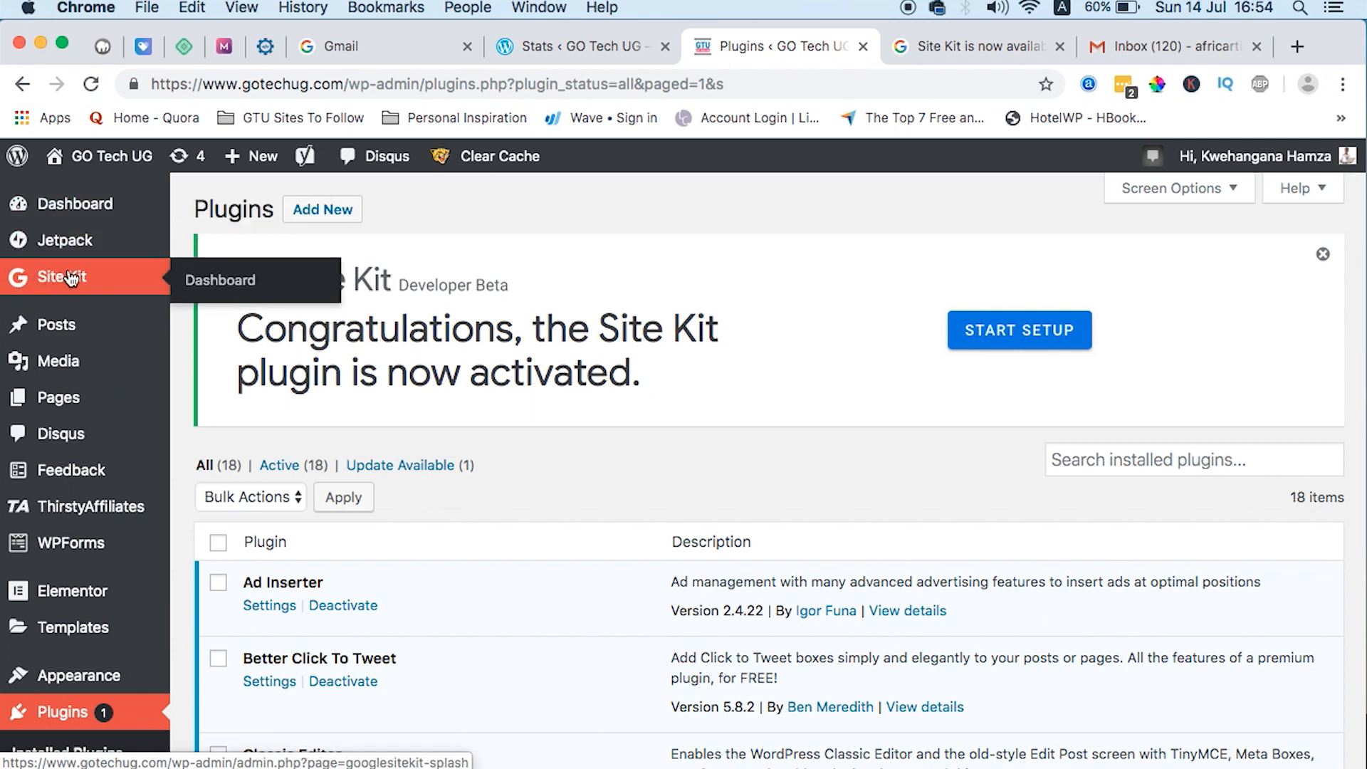
pyautogui.click(213, 282)
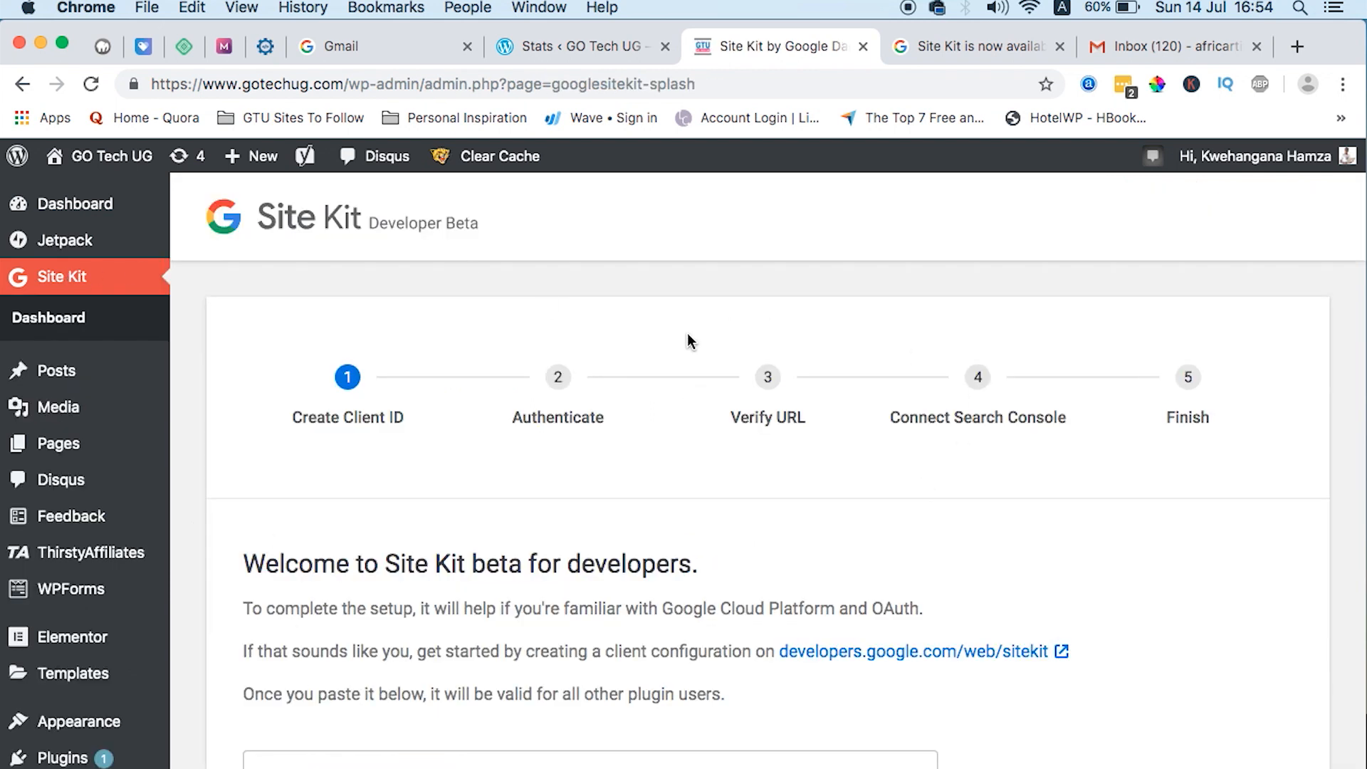
# Open the developers.google.com/web/sitekit page linked in the Site Kit setup and review the project values for the WordPress site
pyautogui.scroll(-2, 630, 644)
pyautogui.scroll(2, 629, 644)
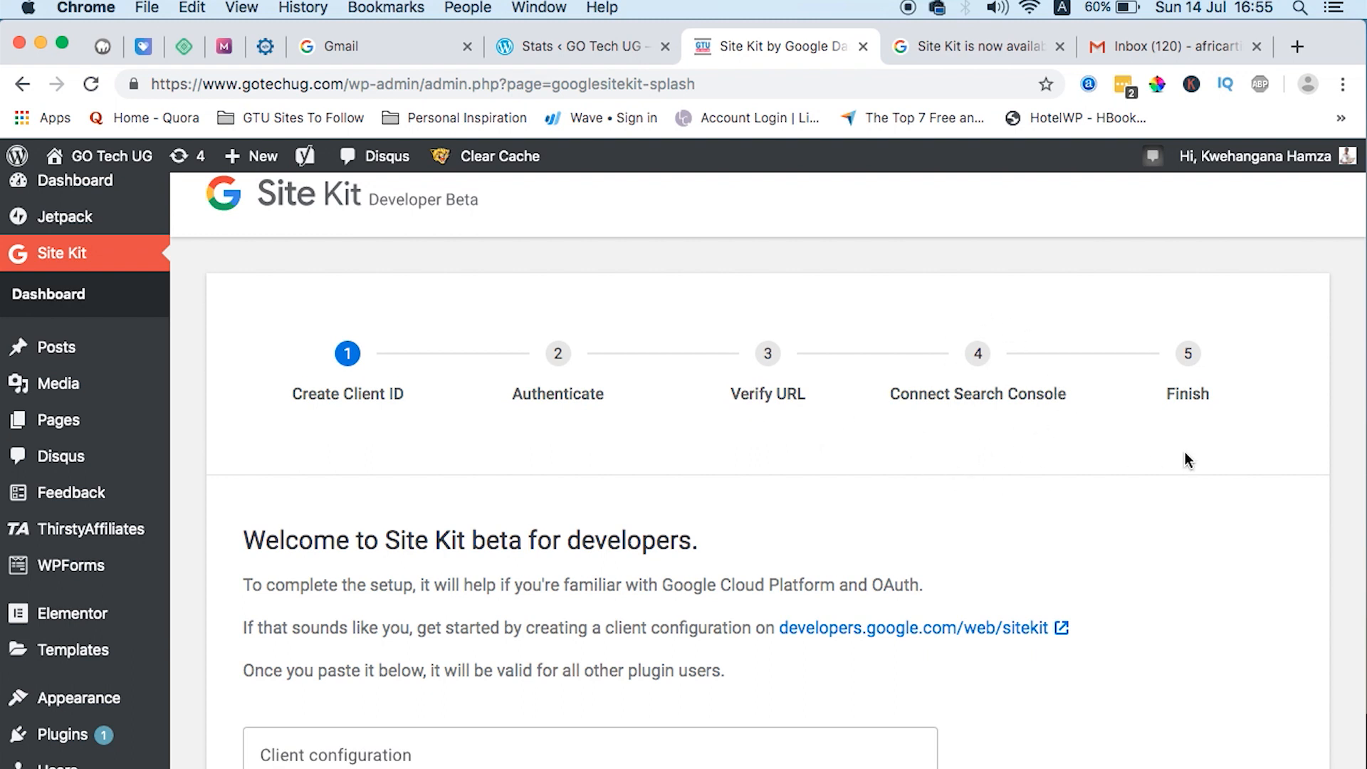
pyautogui.scroll(-5, 1099, 468)
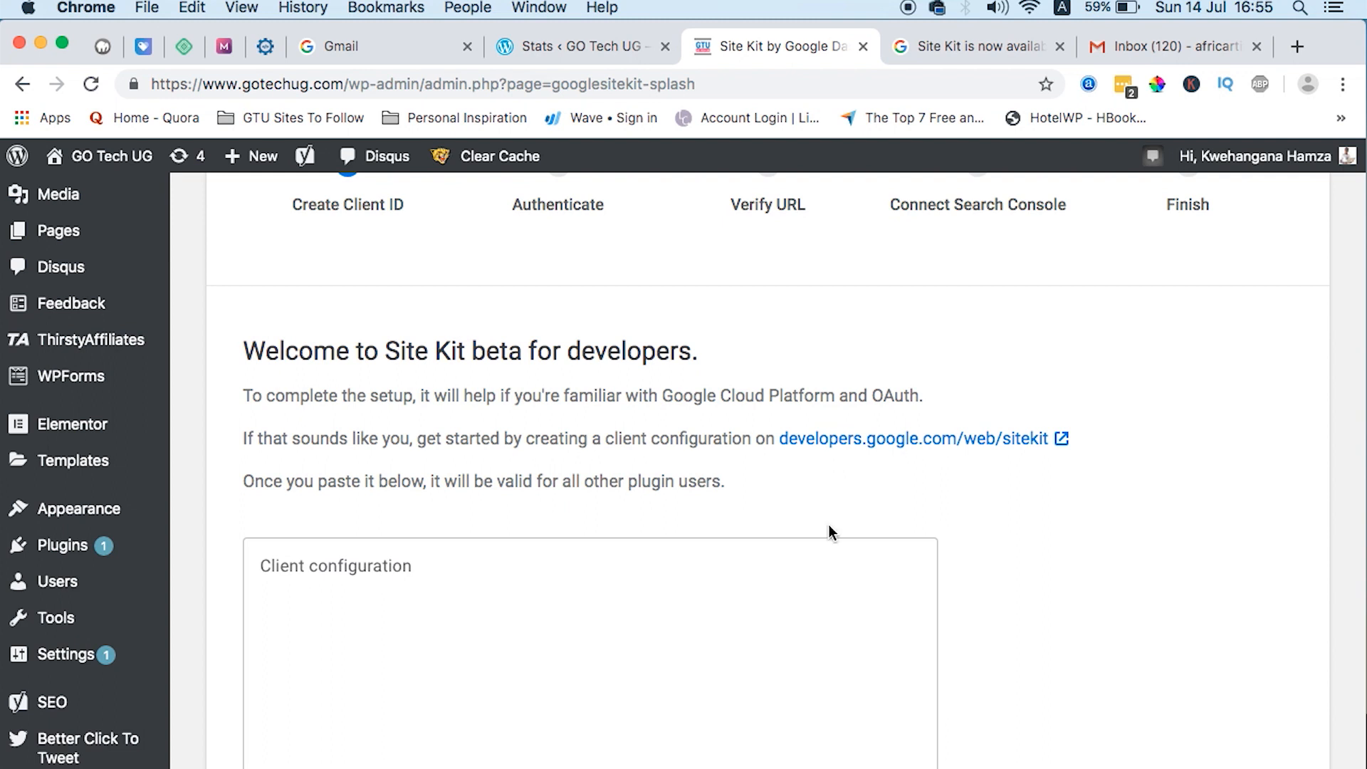
pyautogui.click(892, 442)
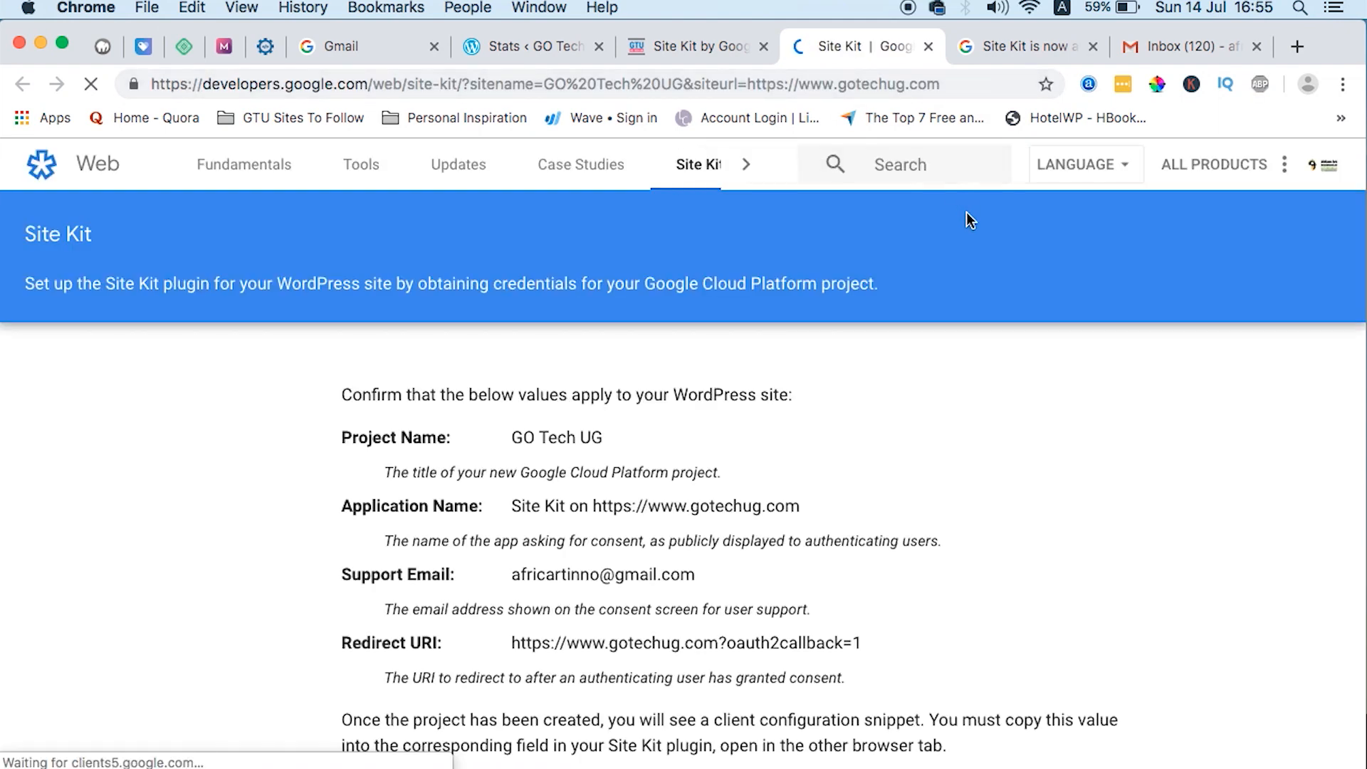
pyautogui.scroll(-5, 967, 212)
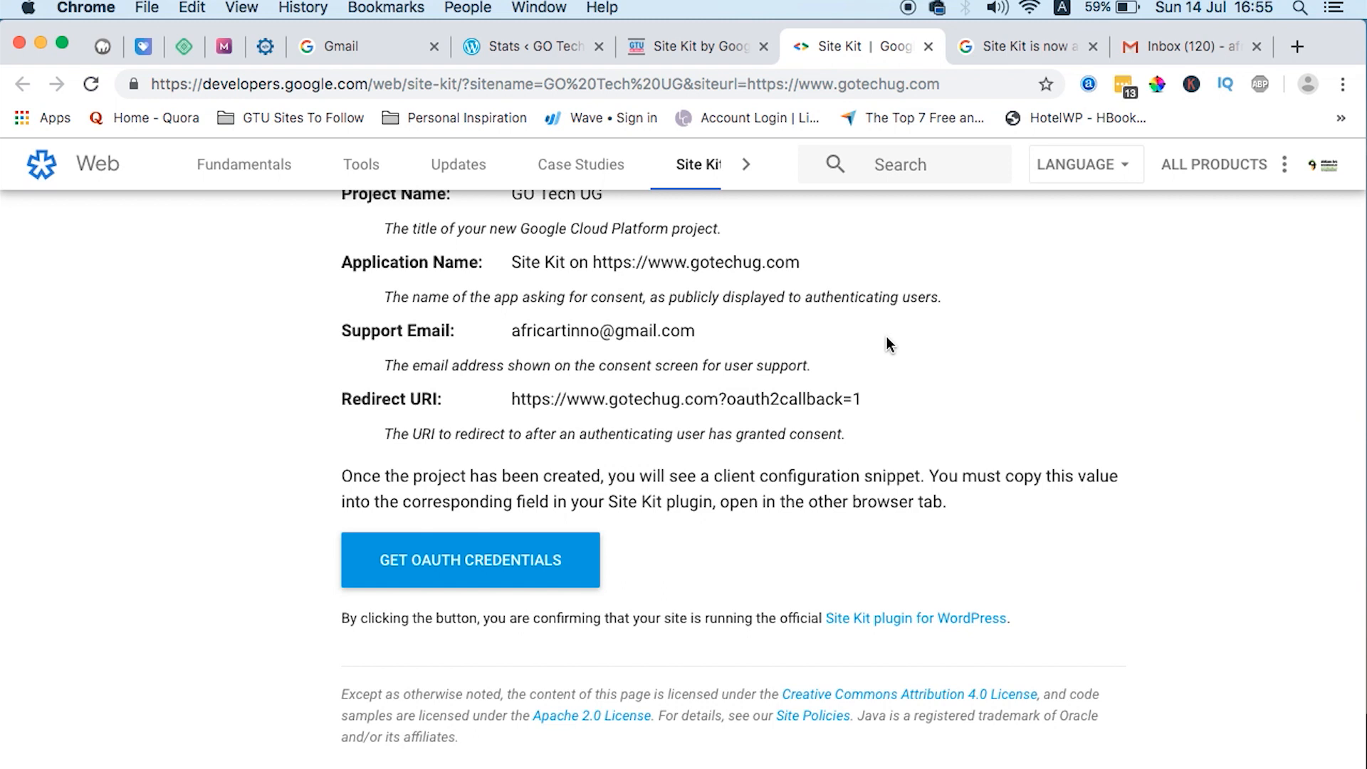
pyautogui.scroll(1, 988, 327)
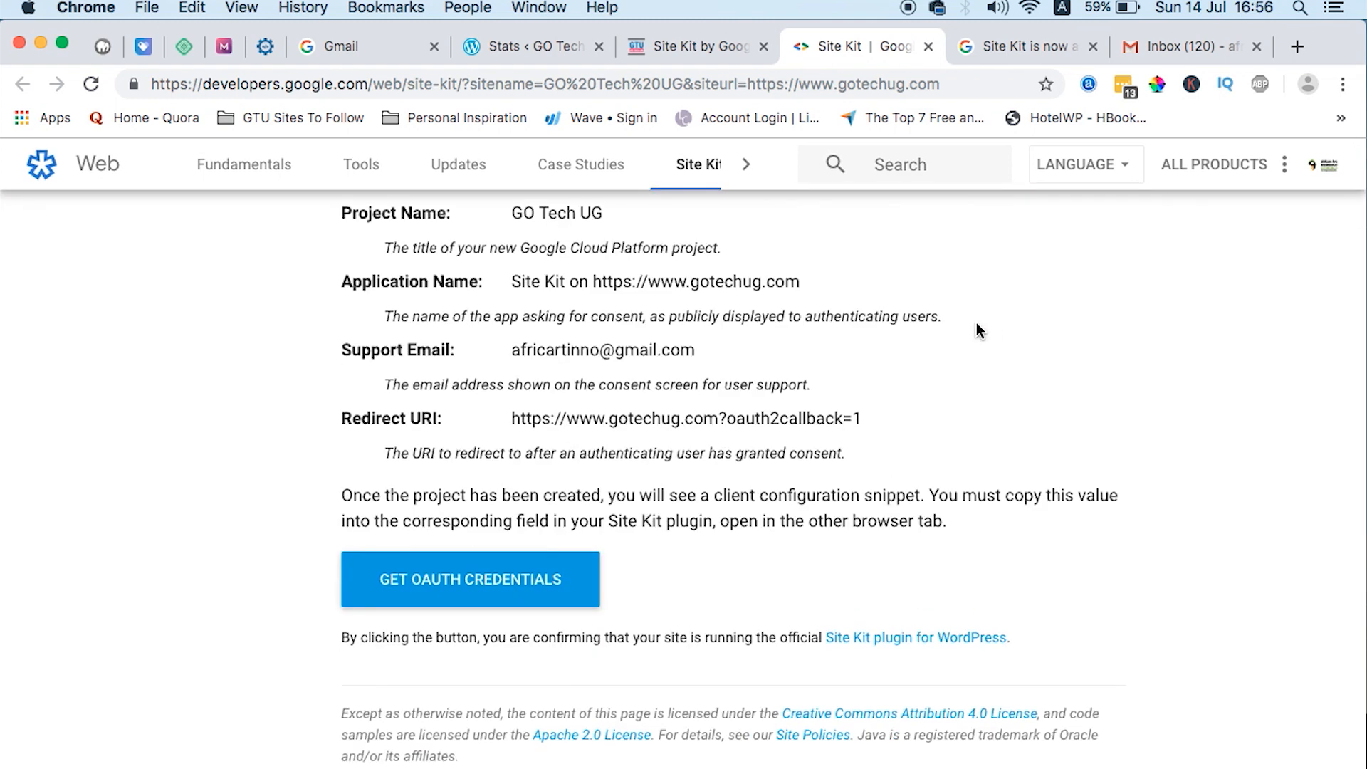
# Get the OAuth credentials for the project, copy the client configuration snippet and close the credentials dialog
pyautogui.click(486, 580)
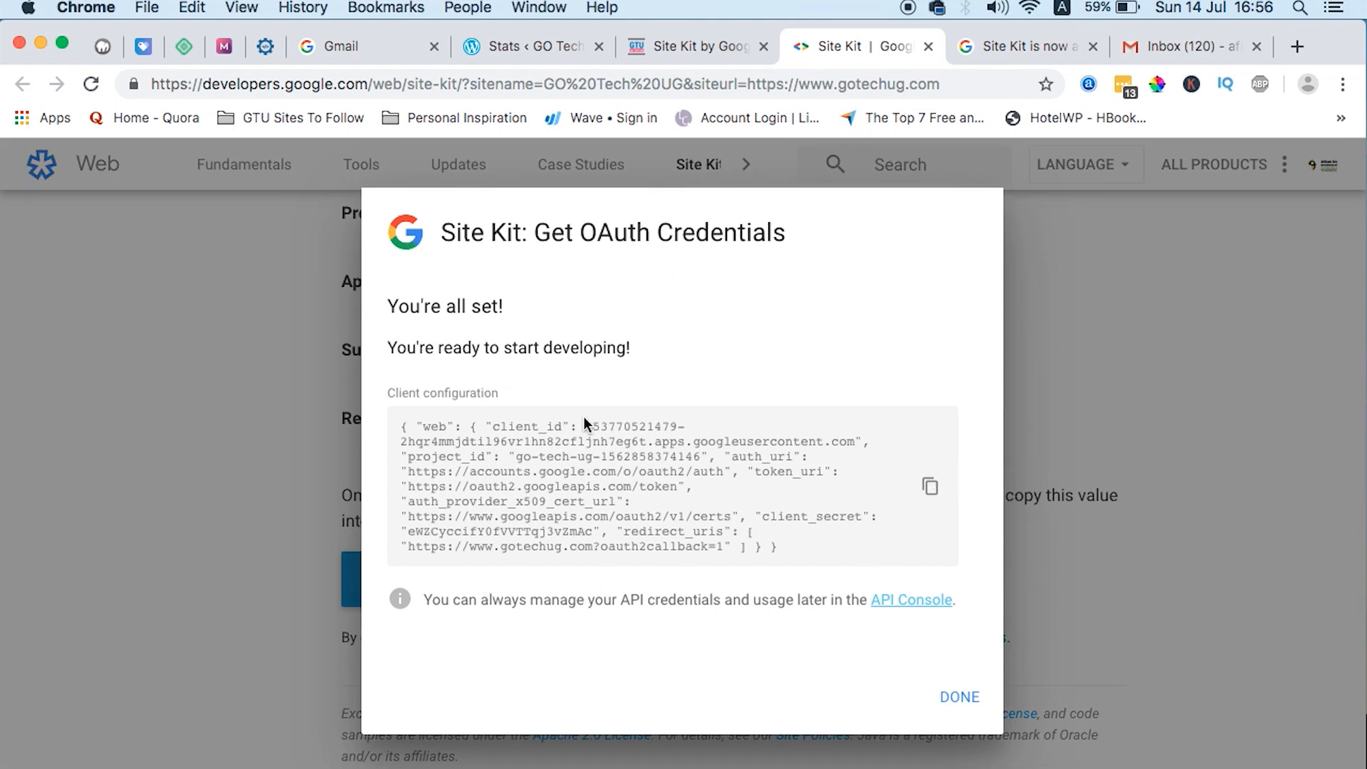
pyautogui.click(929, 489)
pyautogui.click(961, 698)
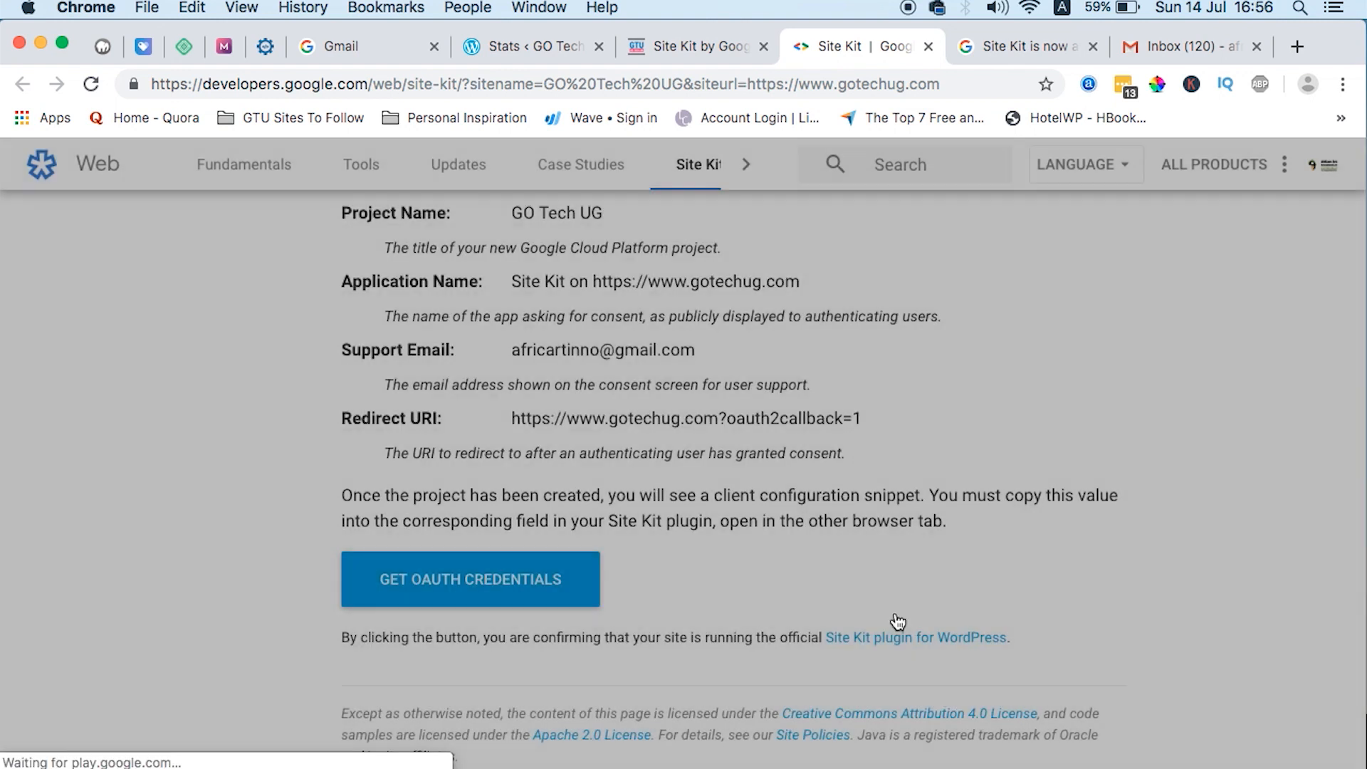
# Return to the Site Kit setup, paste the copied OAuth client configuration into the Client configuration field and proceed
pyautogui.click(662, 43)
pyautogui.click(541, 591)
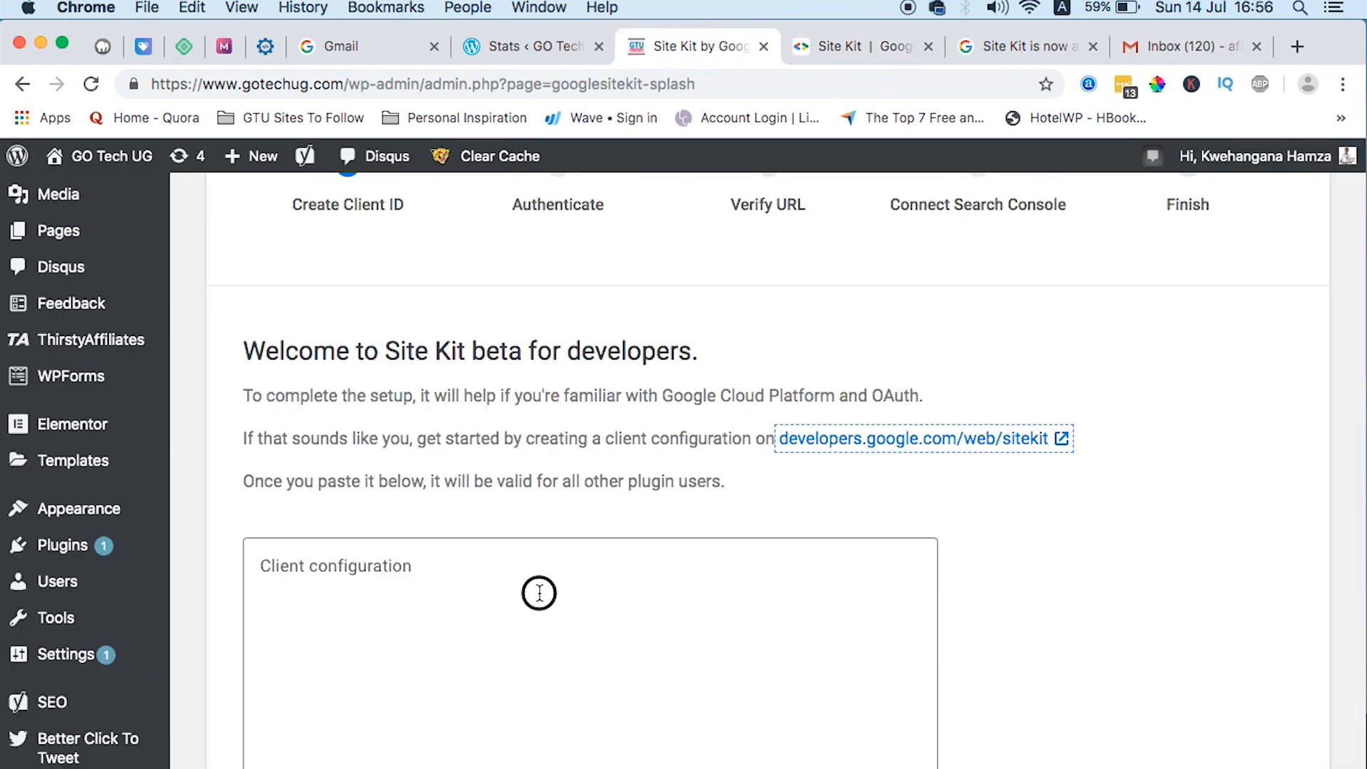
pyautogui.press('super+v')
pyautogui.scroll(-5, 953, 537)
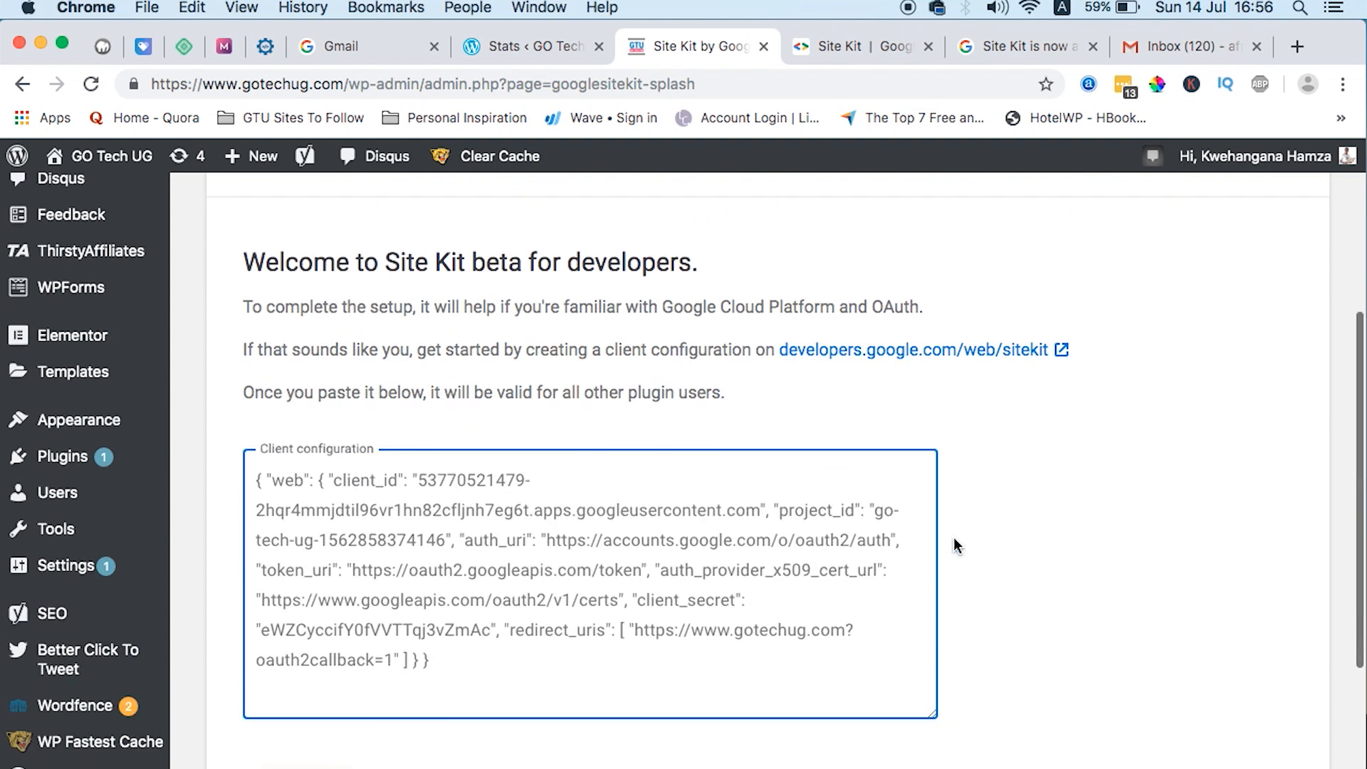
pyautogui.click(333, 637)
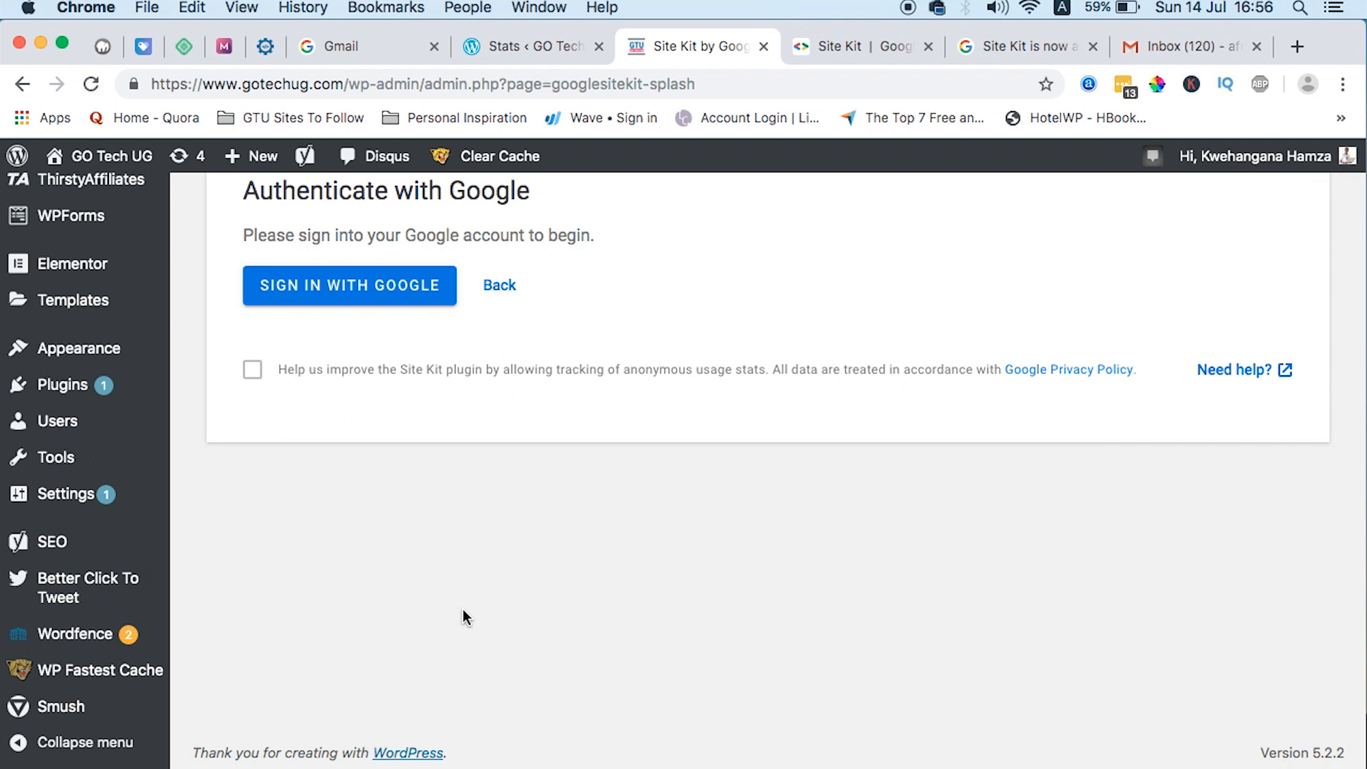
# Sign in with Google to authenticate Site Kit, complete the setup and go to the Site Kit dashboard
pyautogui.scroll(5, 462, 610)
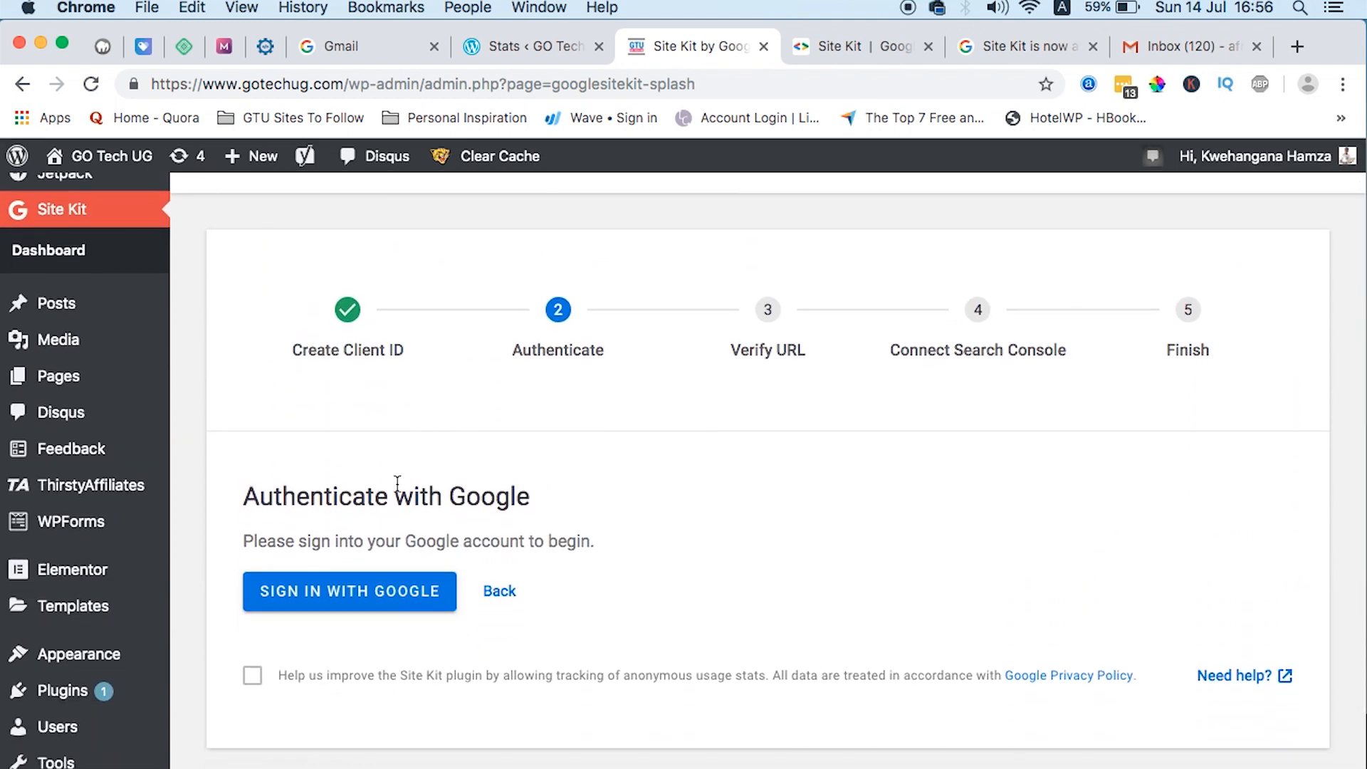
pyautogui.click(340, 610)
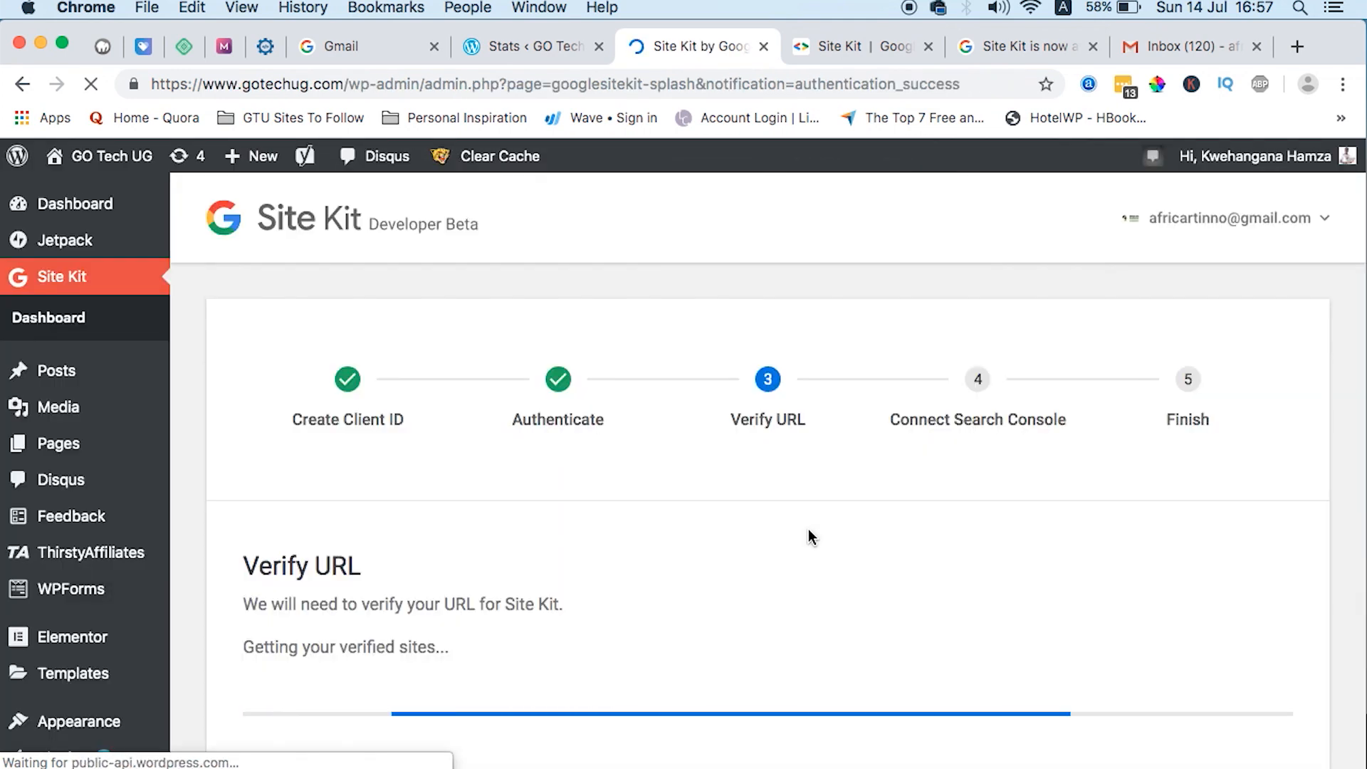
pyautogui.scroll(-2, 808, 537)
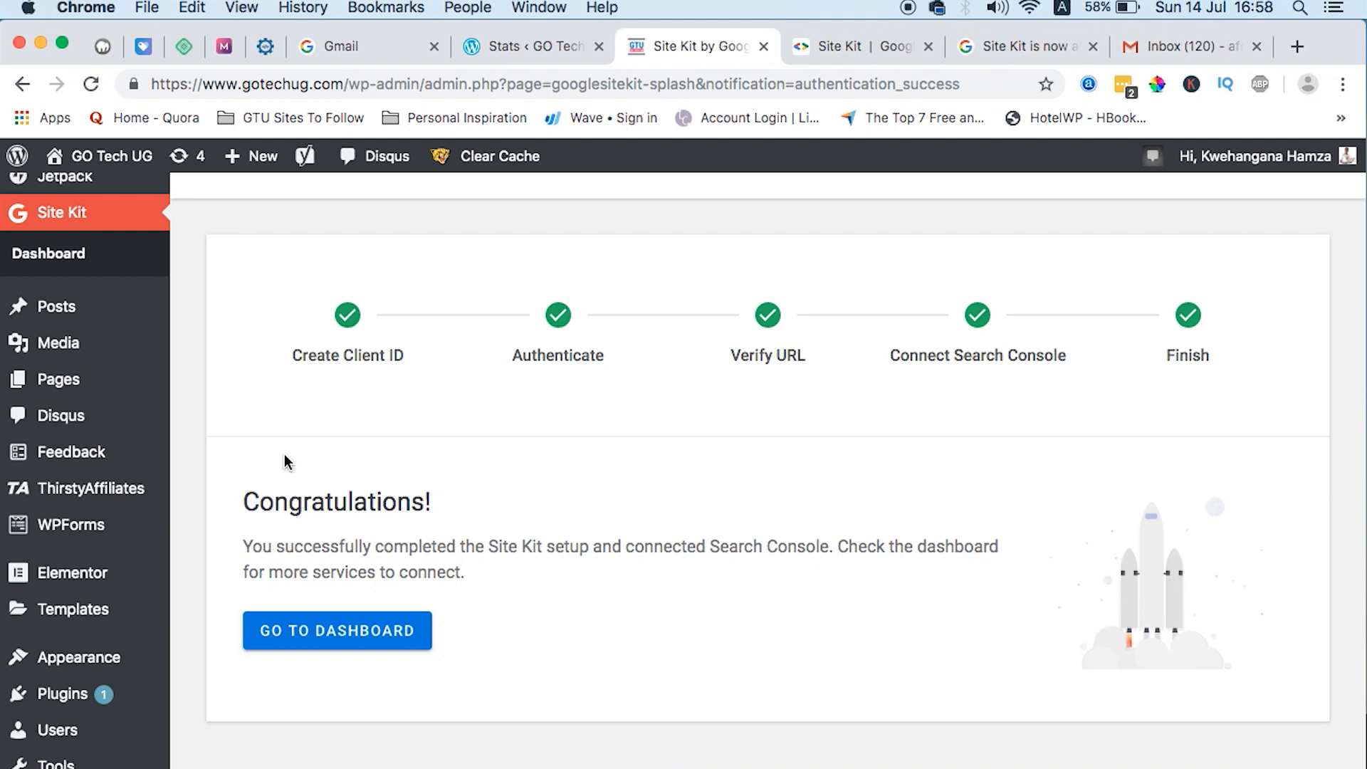
pyautogui.scroll(-3, 288, 467)
pyautogui.scroll(1, 697, 359)
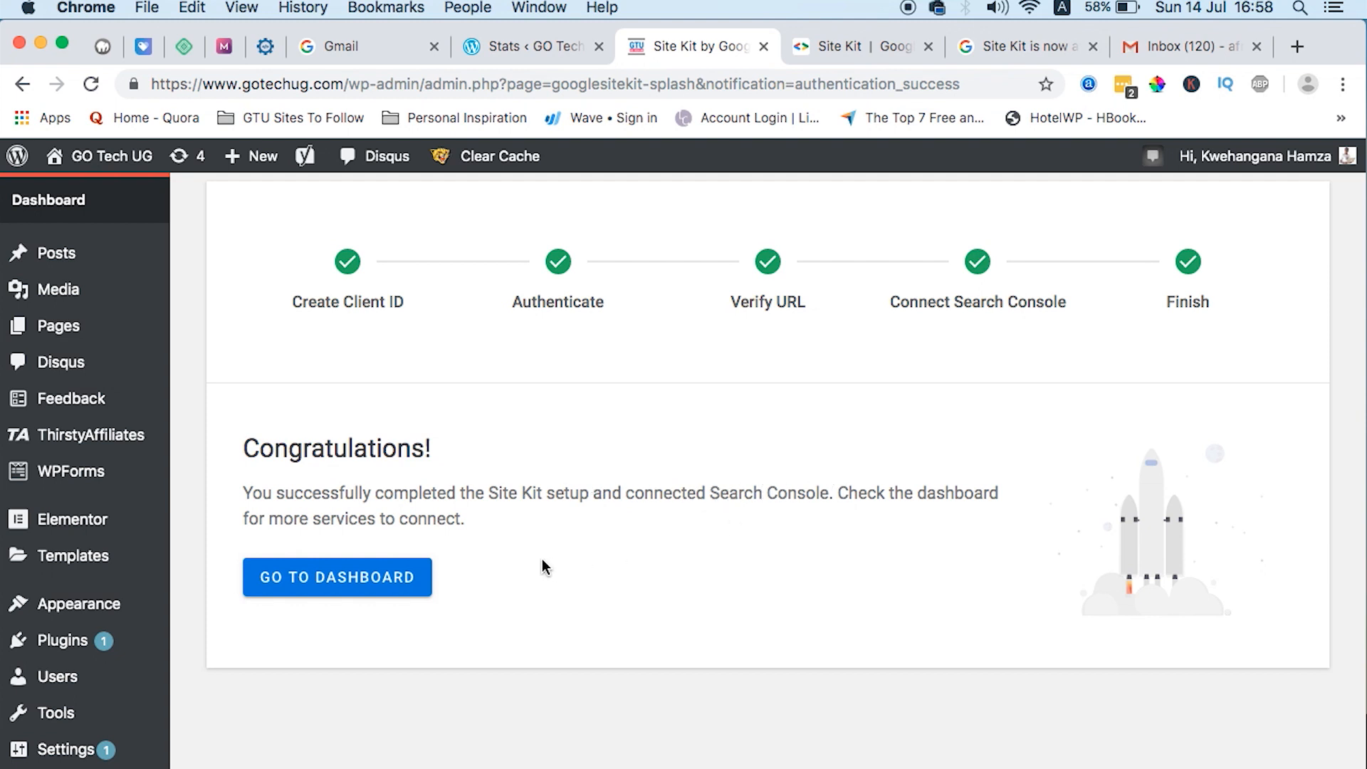
pyautogui.click(332, 576)
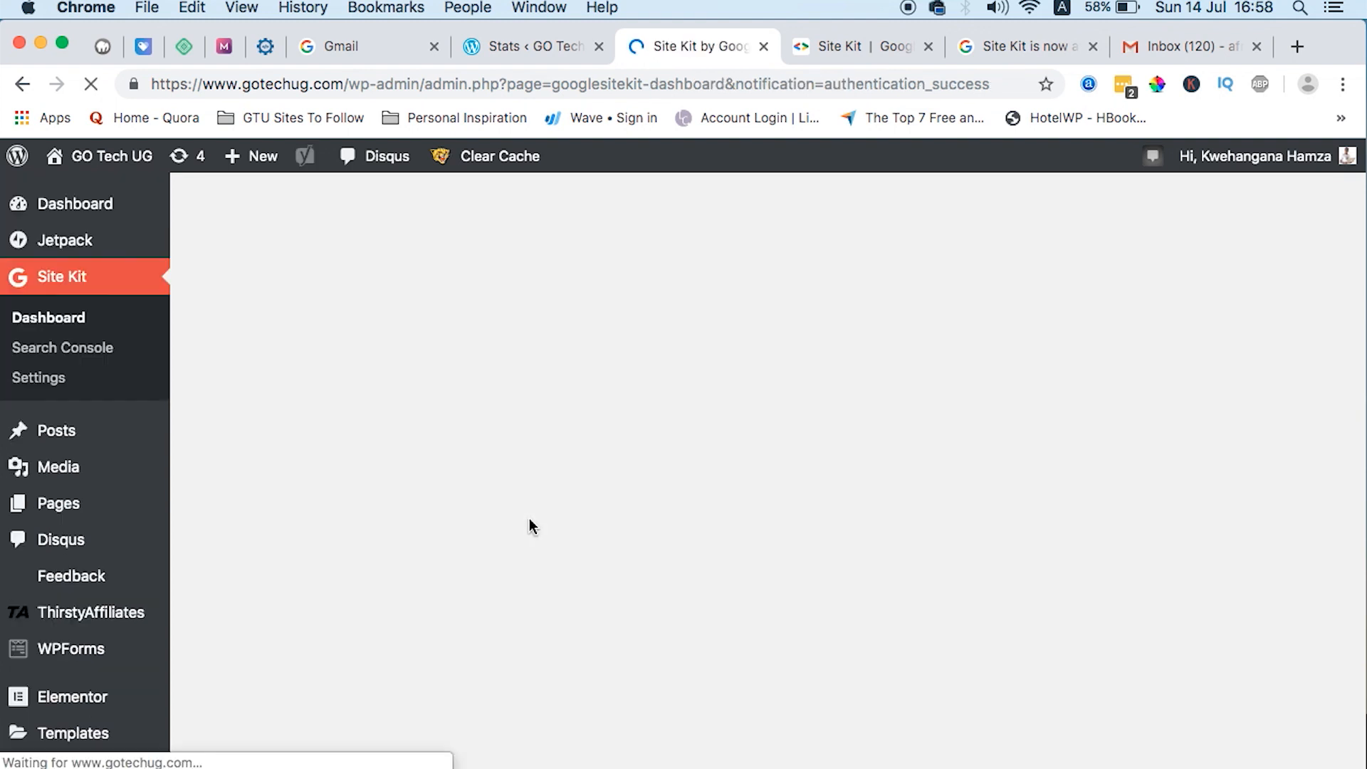
# Start connecting PageSpeed Insights, get an API key from developers.google.com/web/sitekit/apikey, copy it and close the key dialog
pyautogui.scroll(-1, 470, 656)
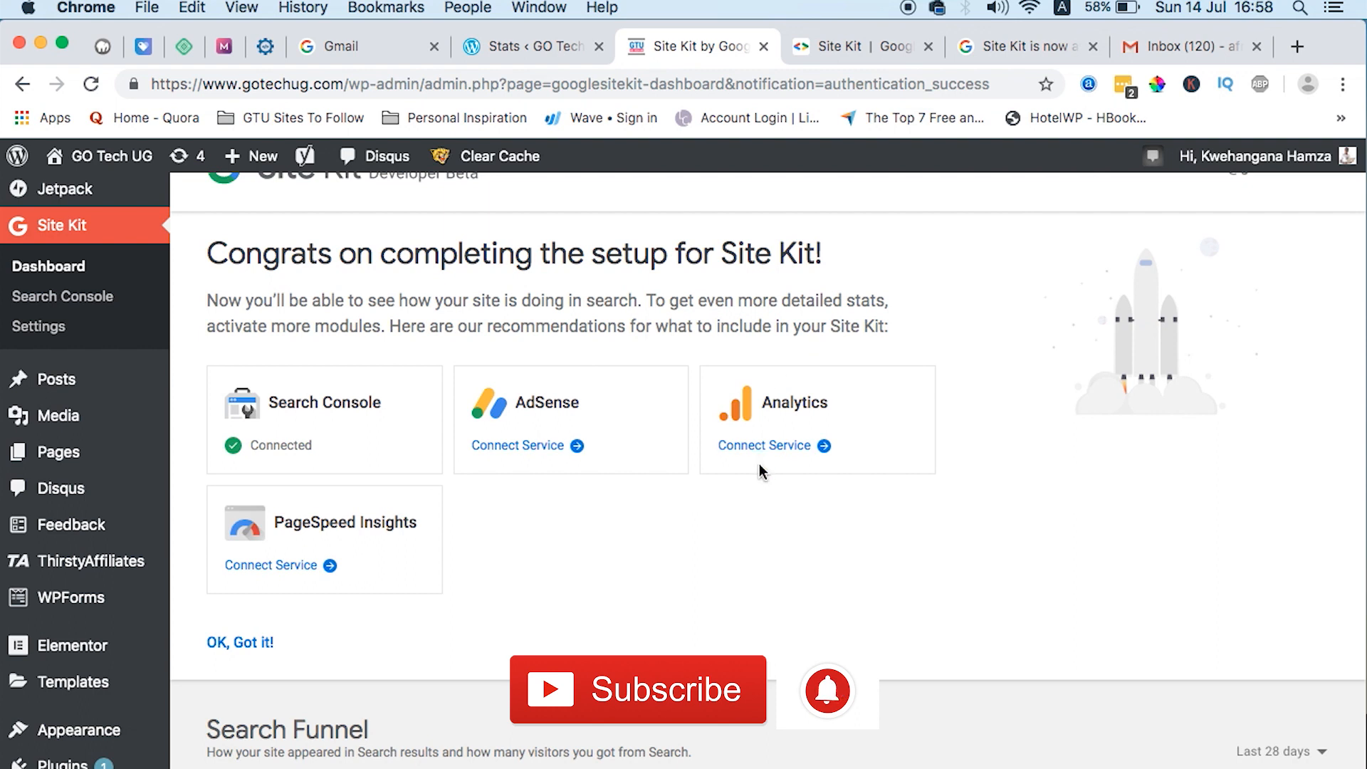
pyautogui.click(289, 576)
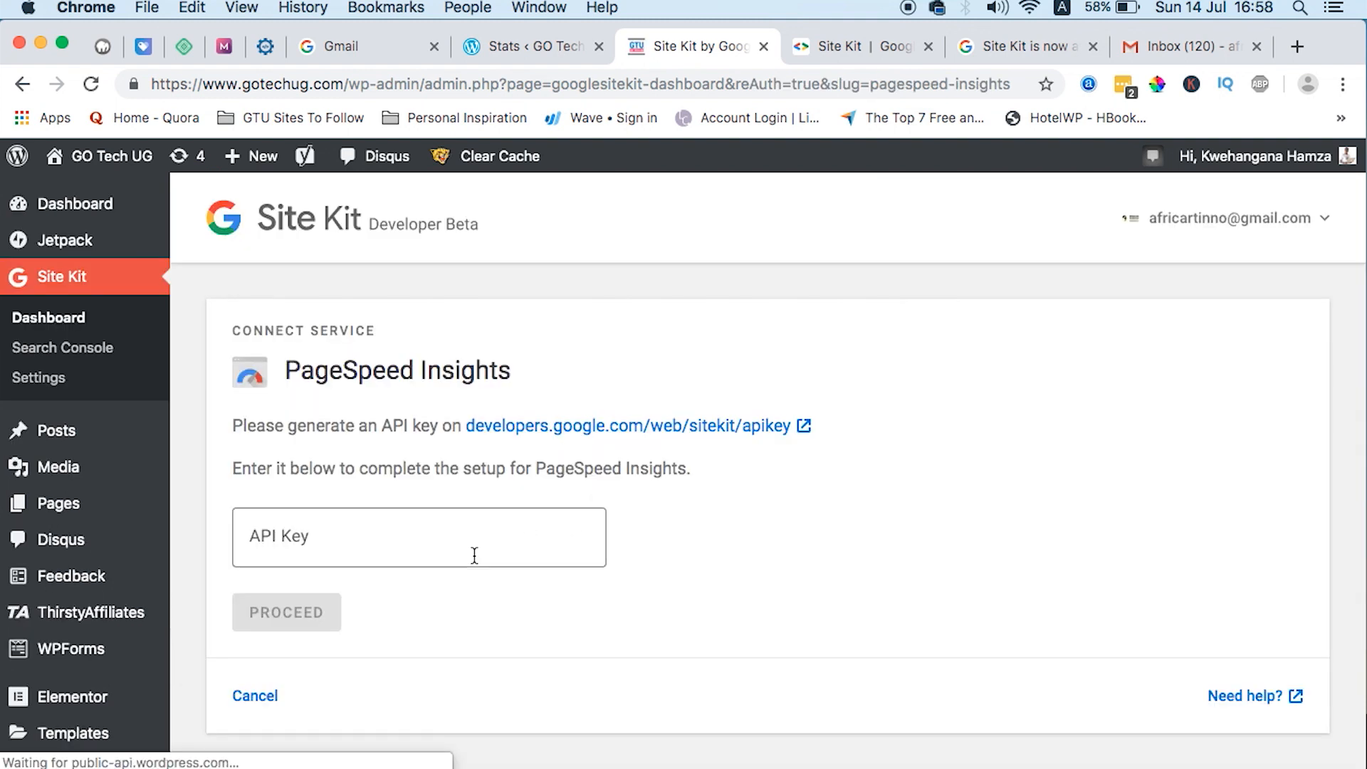
pyautogui.click(636, 431)
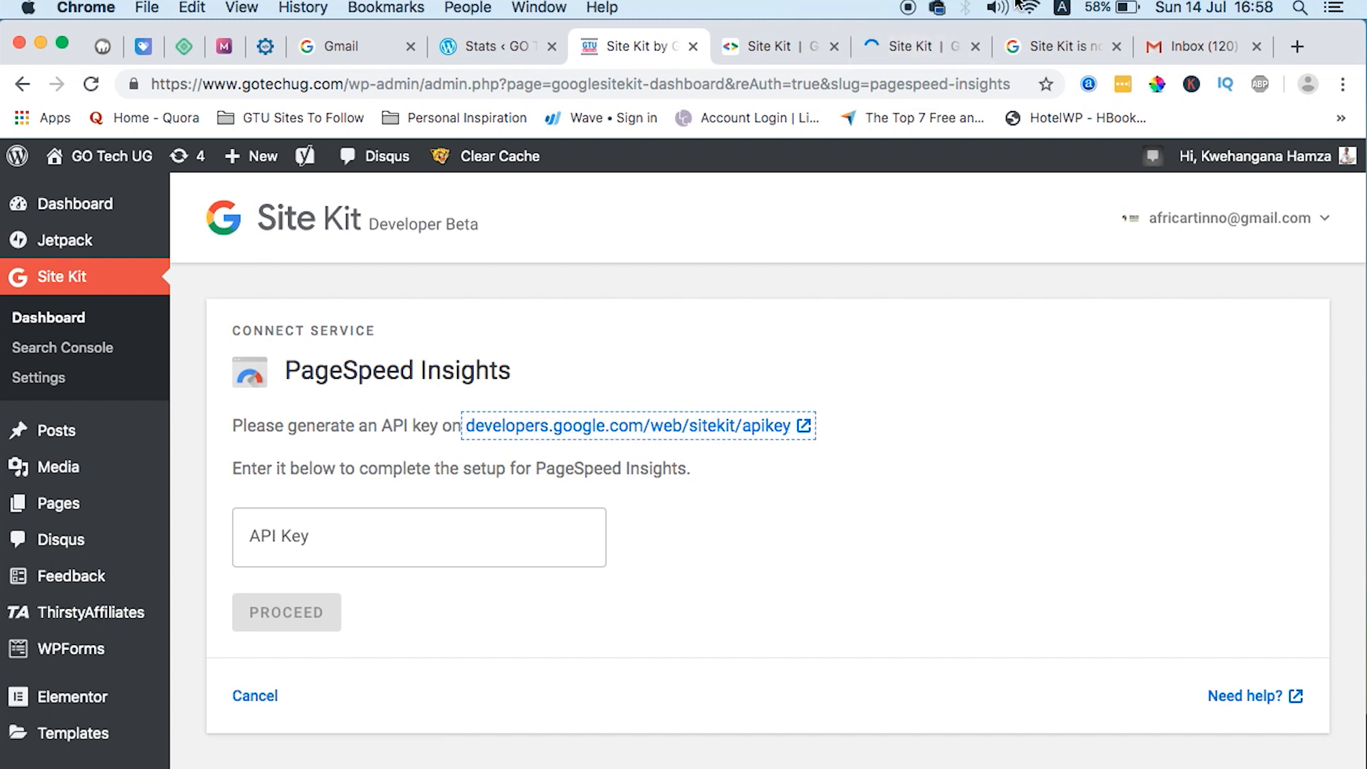
pyautogui.click(911, 45)
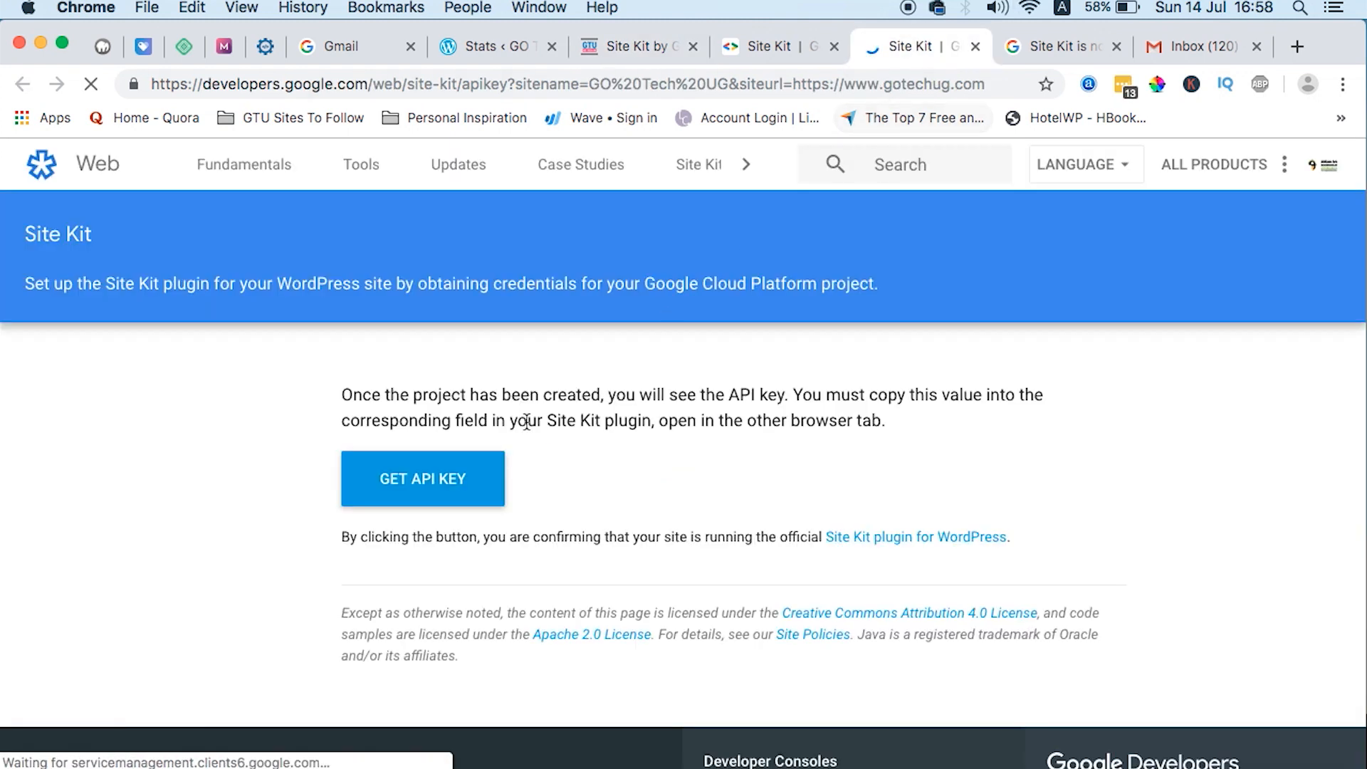
pyautogui.click(448, 482)
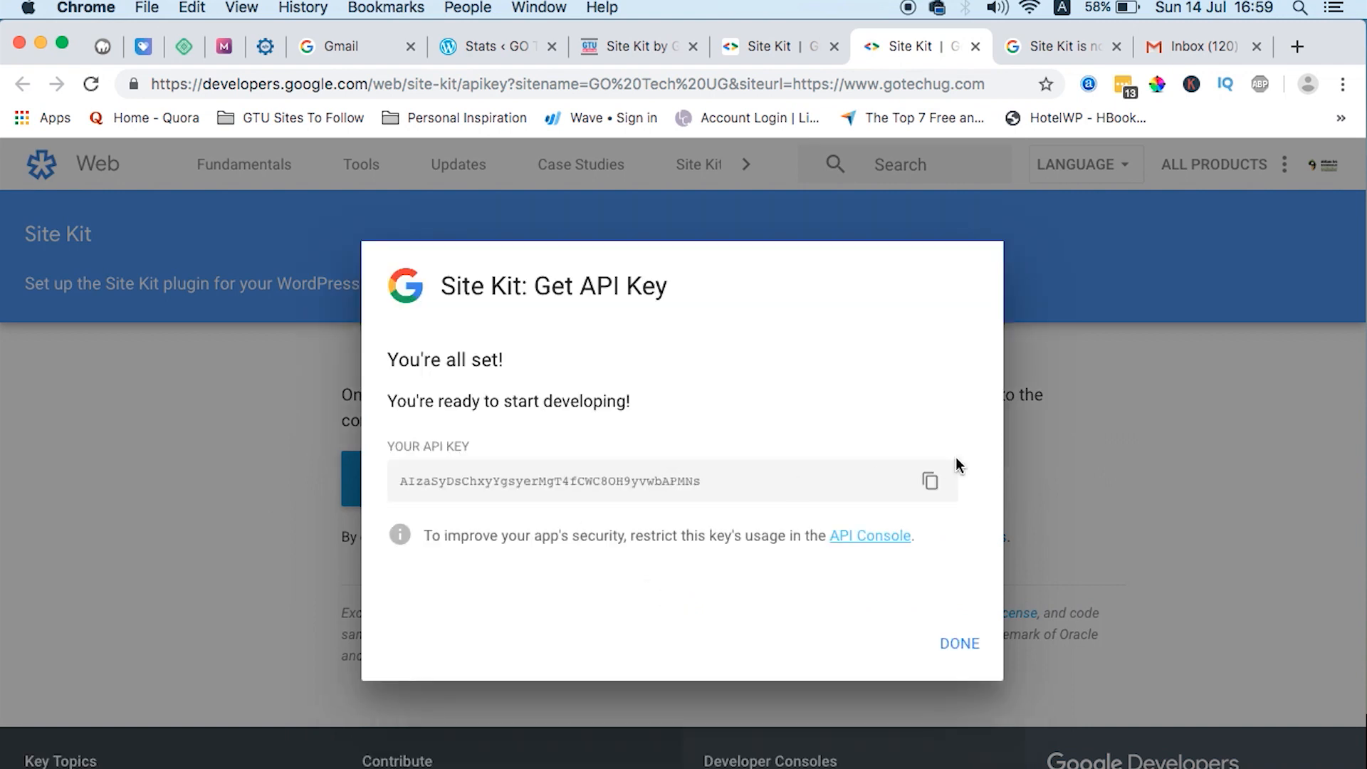
pyautogui.click(952, 650)
# Paste the API key into the PageSpeed Insights connection form in WordPress and proceed
pyautogui.click(654, 47)
pyautogui.click(467, 537)
pyautogui.press('super+v')
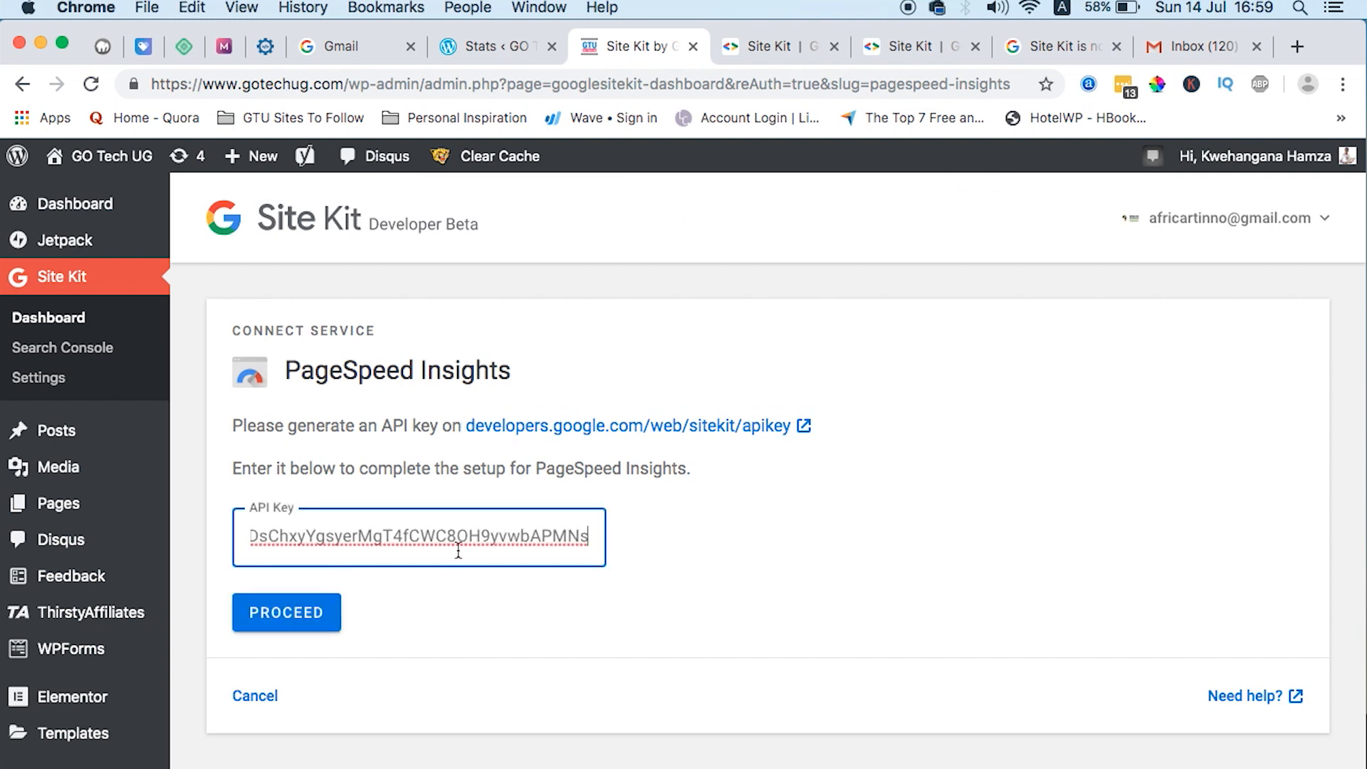
pyautogui.click(286, 614)
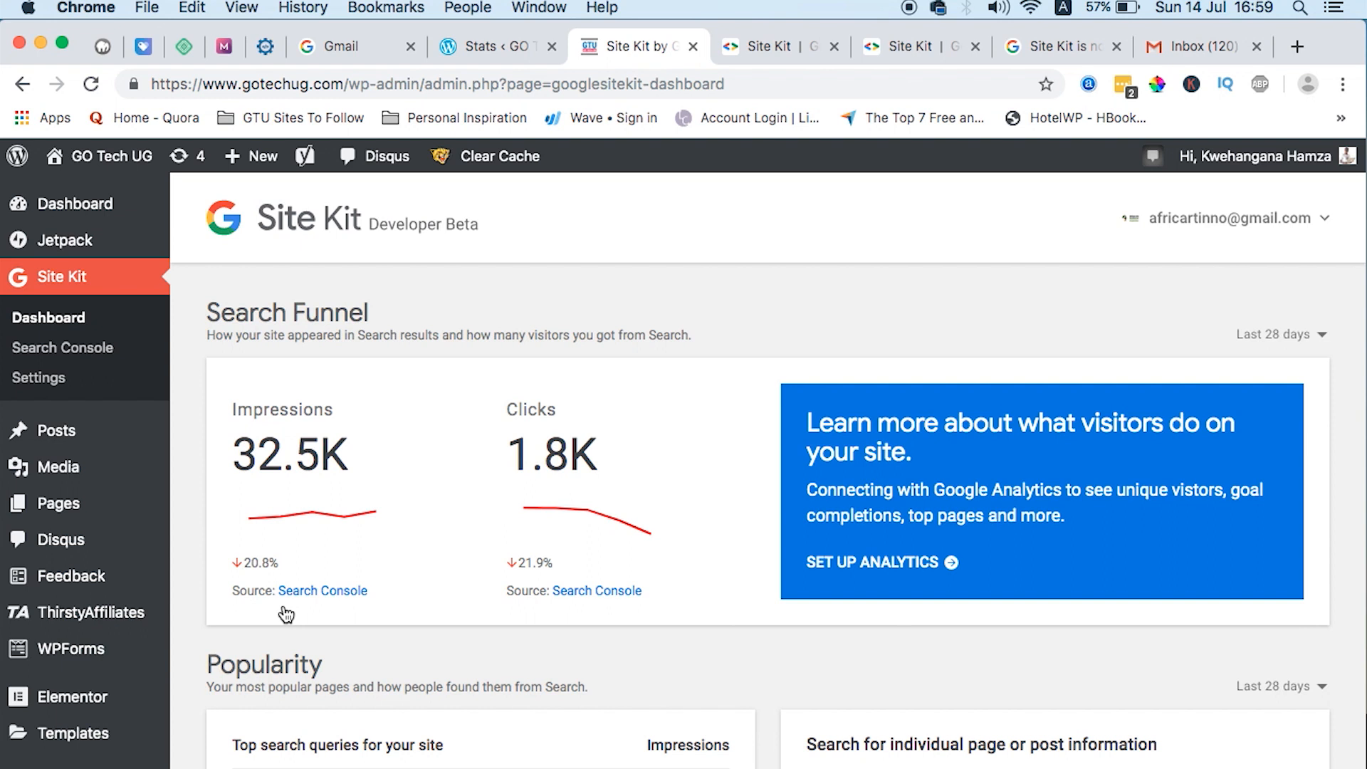
# Review the Search Funnel, Popularity and Speed sections of the Site Kit dashboard
pyautogui.scroll(-15, 286, 613)
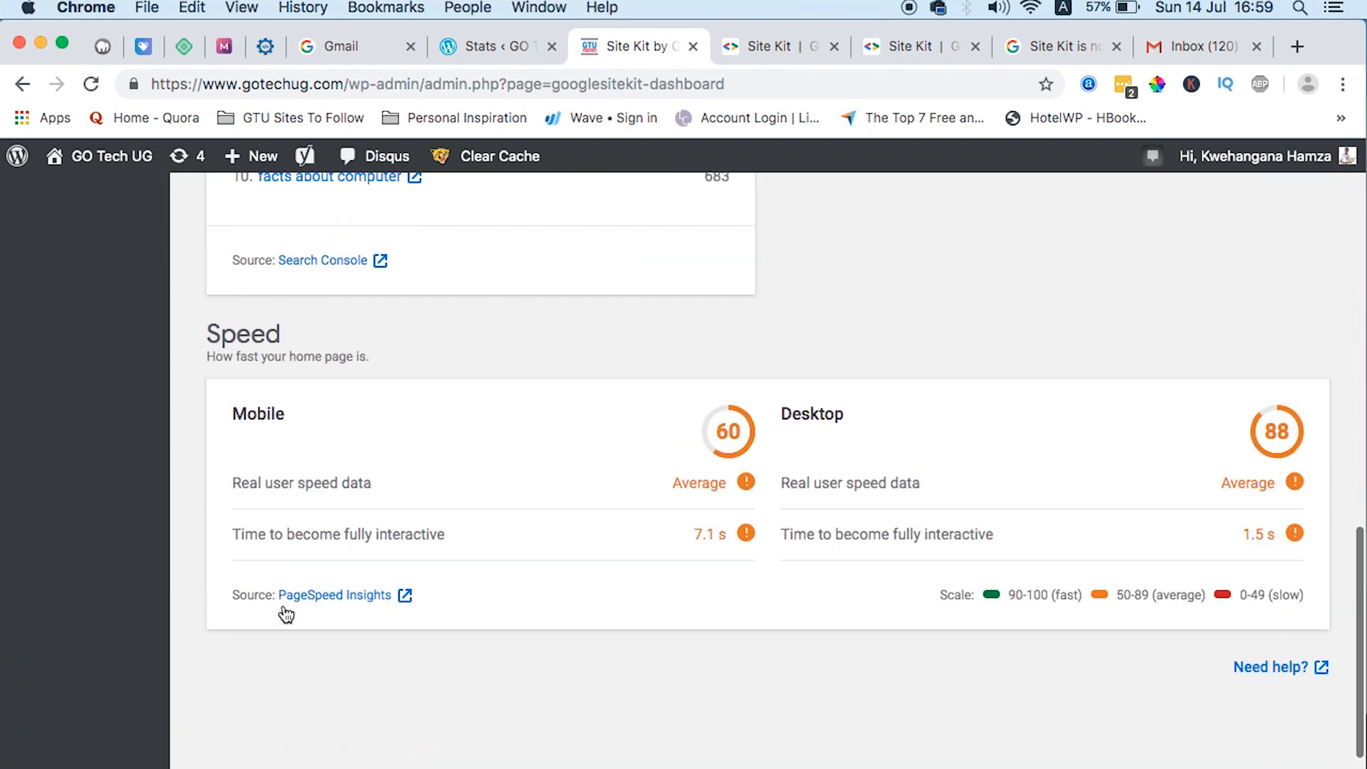
pyautogui.scroll(15, 286, 614)
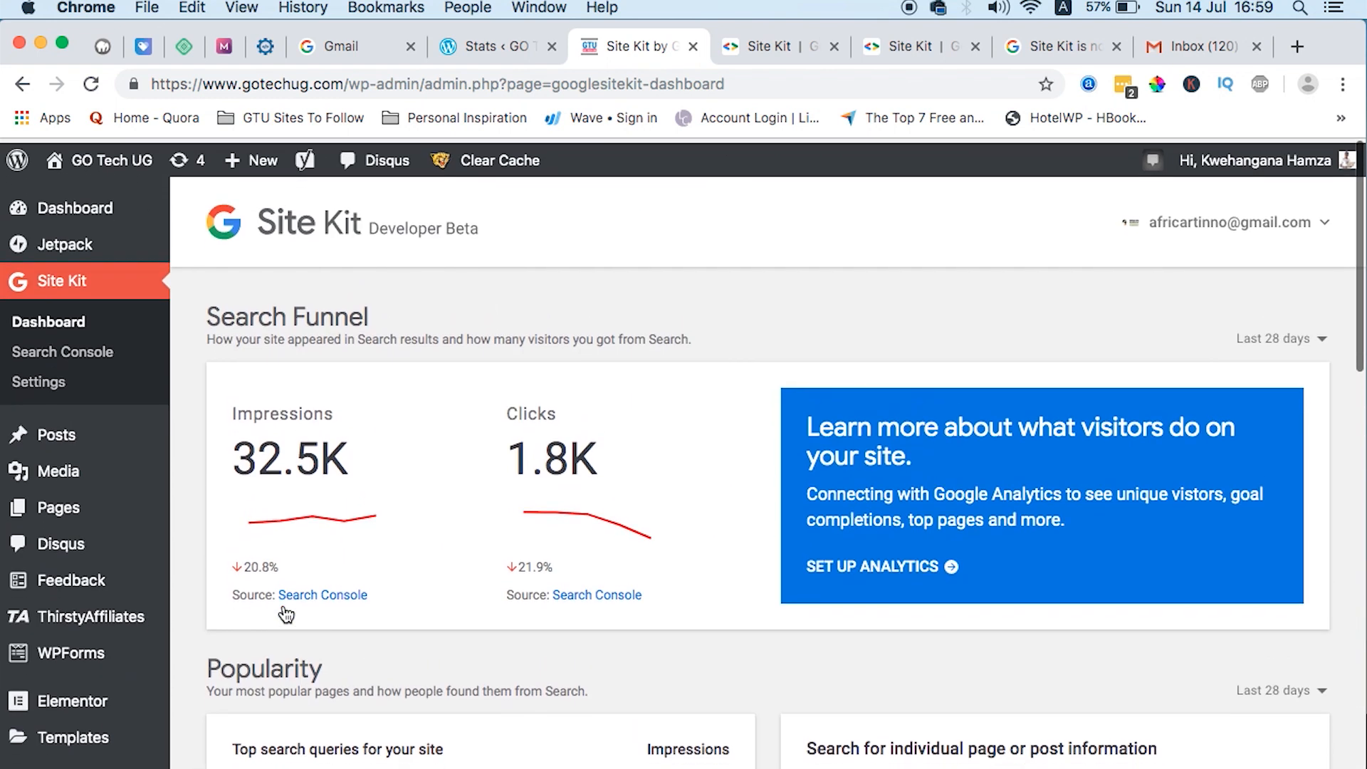
pyautogui.click(35, 326)
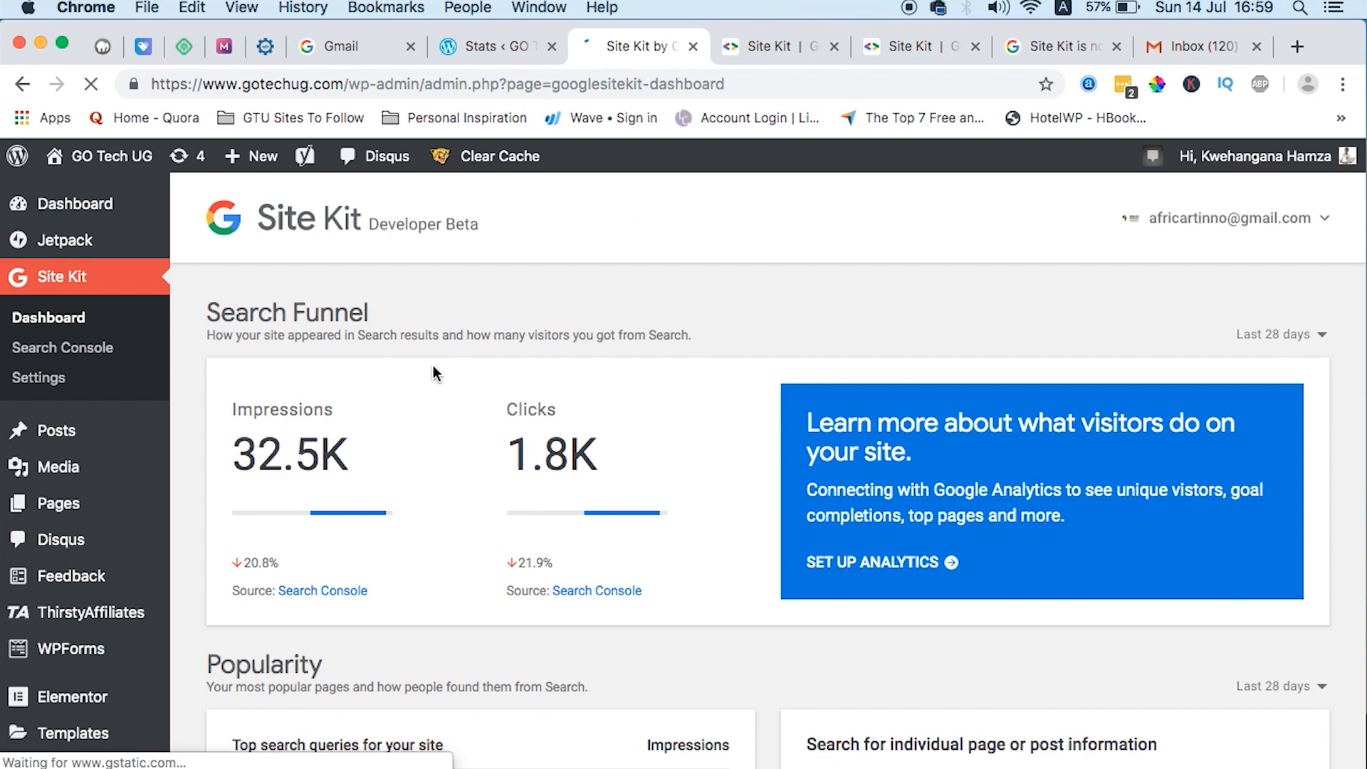
pyautogui.scroll(-10, 711, 395)
pyautogui.scroll(-5, 710, 395)
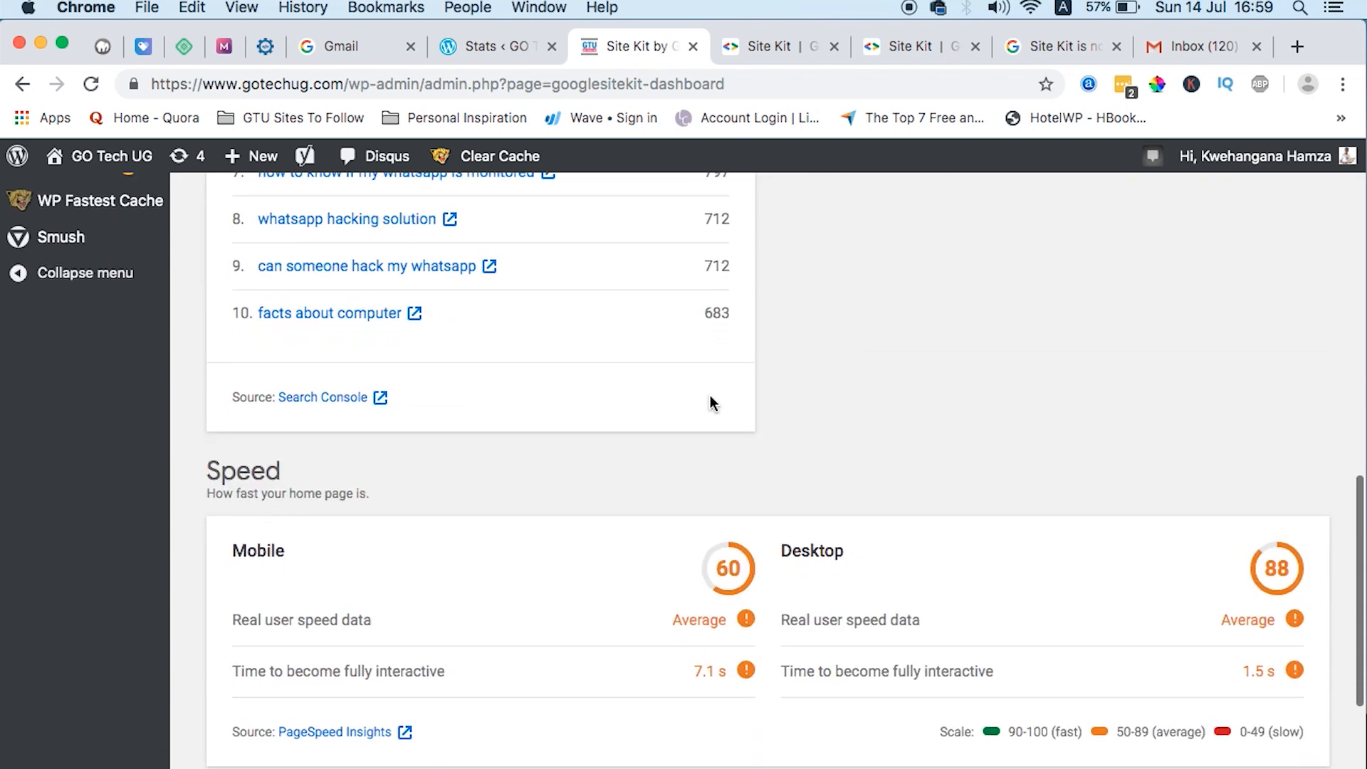
pyautogui.scroll(20, 711, 395)
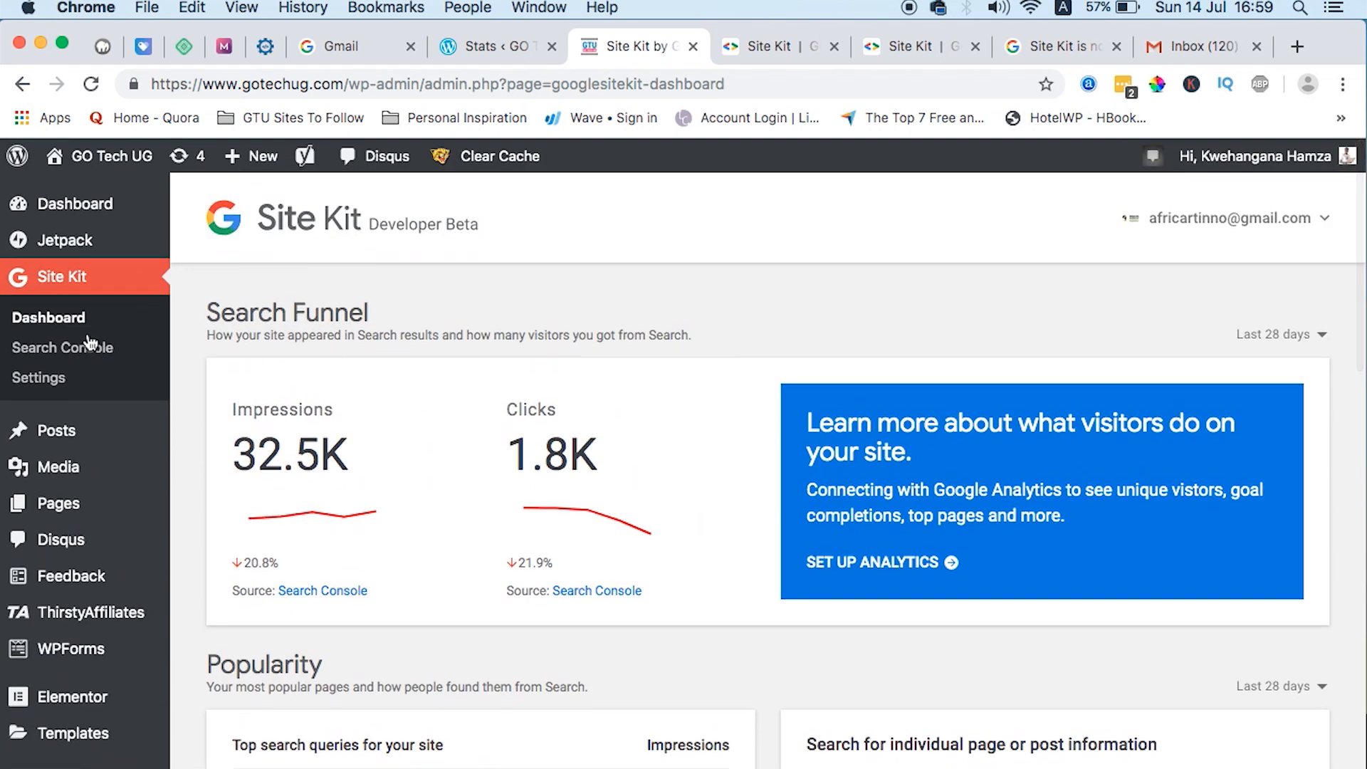
# Start the Analytics setup from the additional services in Site Kit's settings and proceed past the Unverified App Screen
pyautogui.click(40, 388)
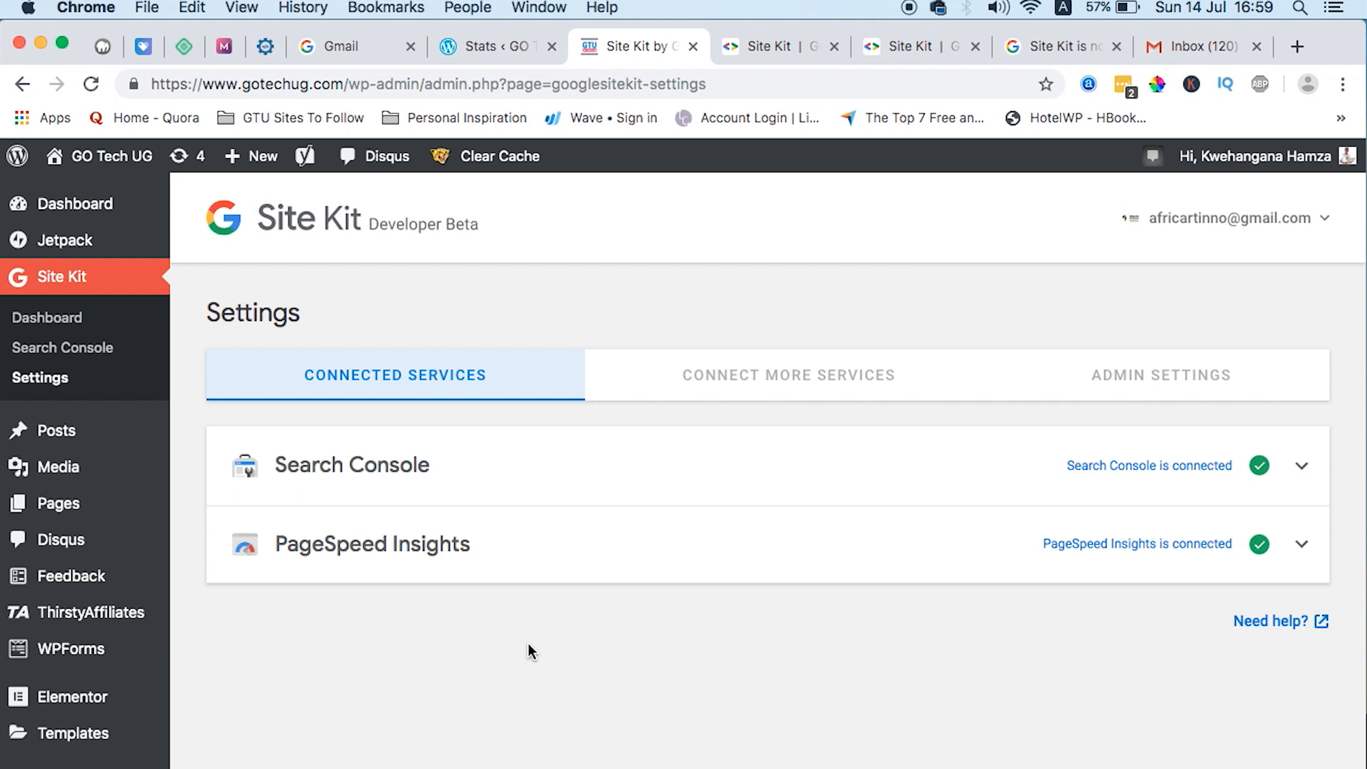
pyautogui.click(763, 367)
pyautogui.scroll(-3, 759, 562)
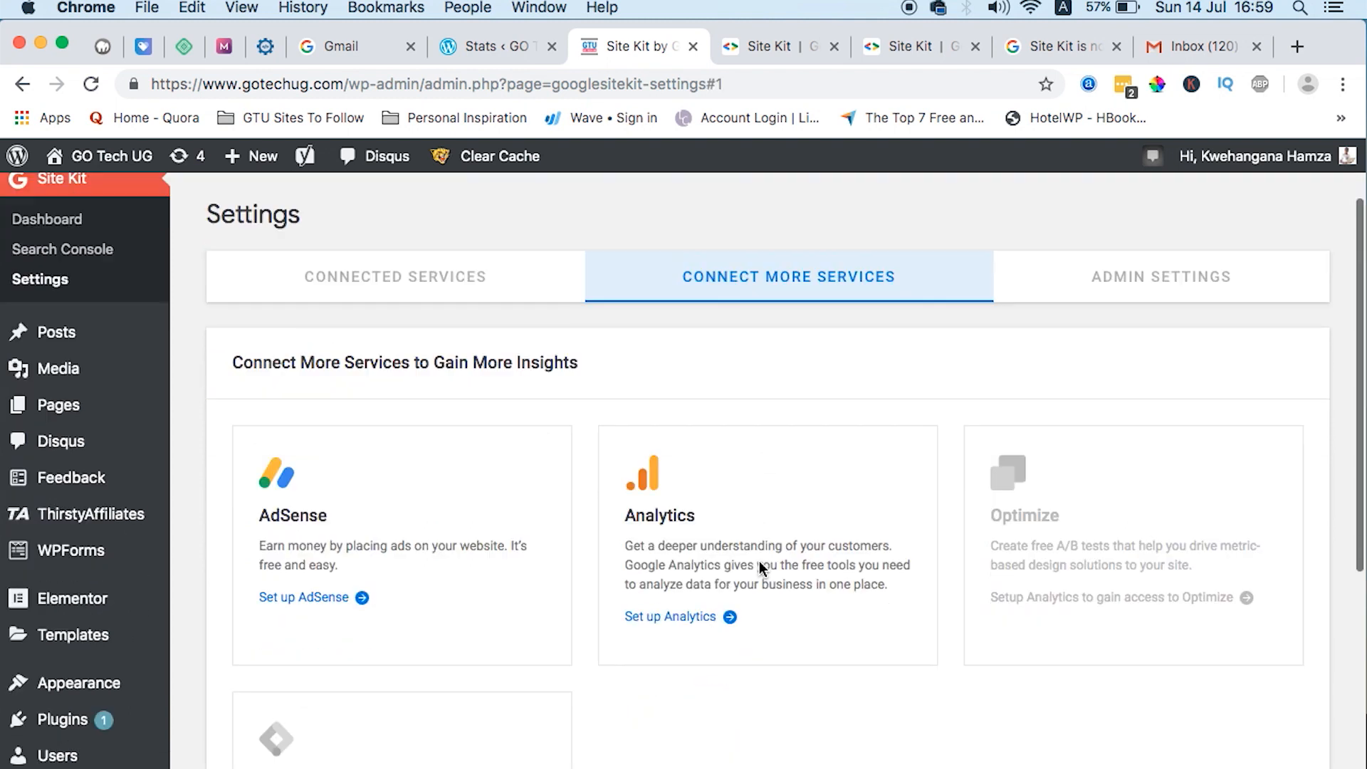
pyautogui.click(664, 580)
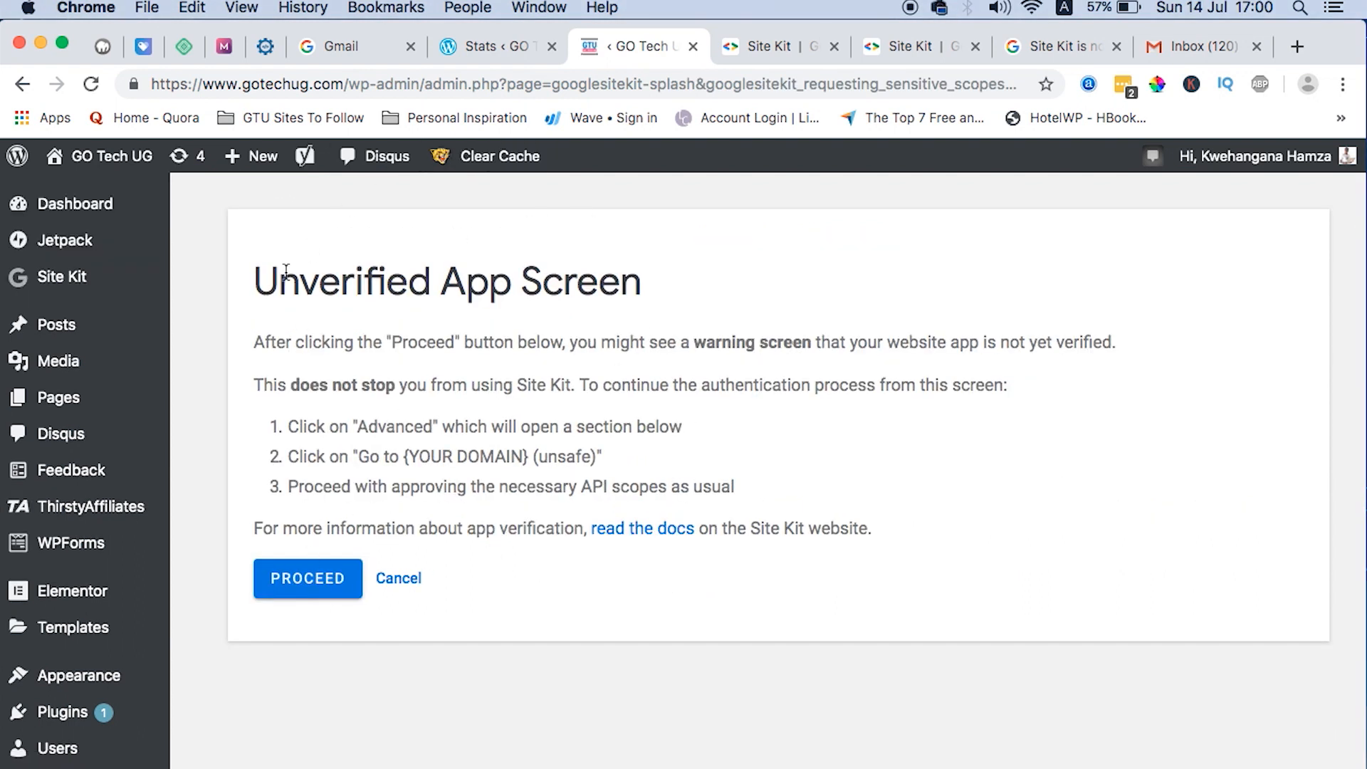
pyautogui.click(307, 578)
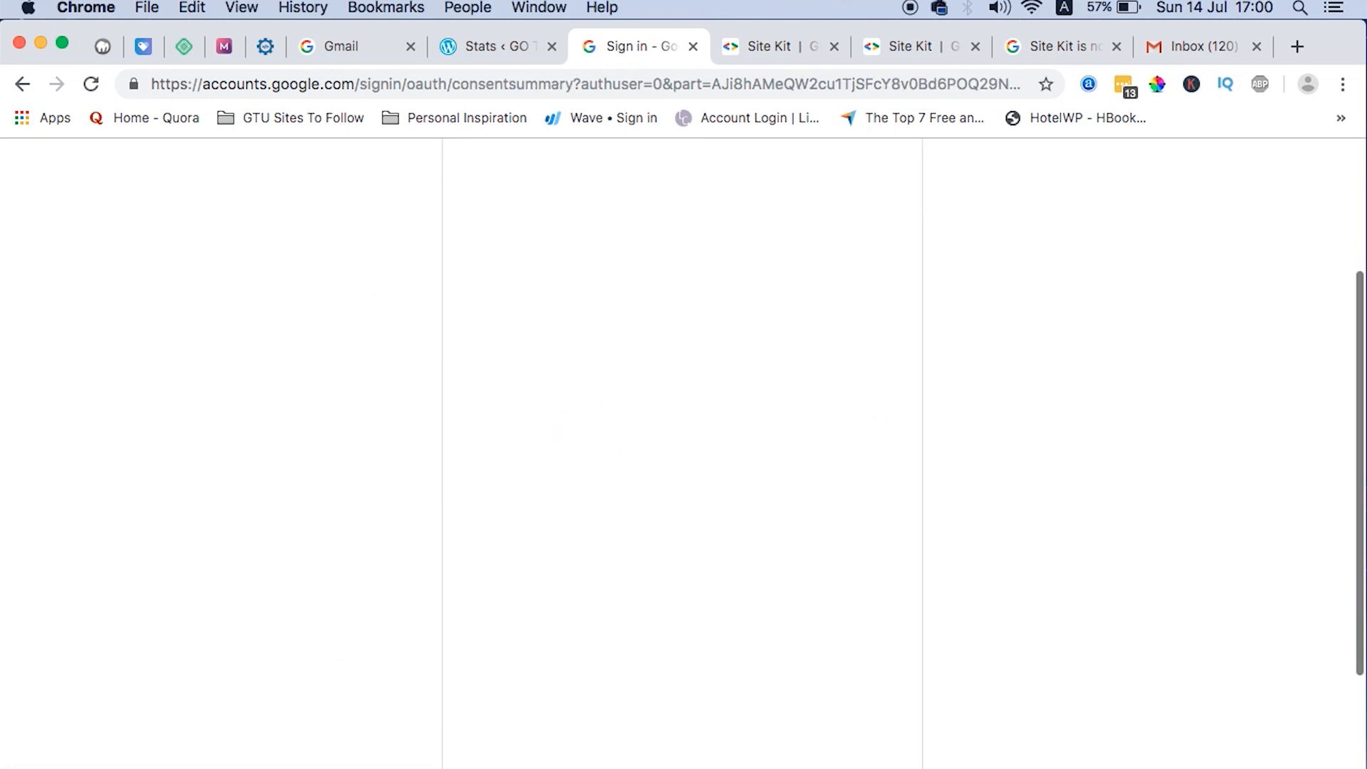
# Review and grant the requested Google account permissions, and configure Analytics for the Go Tech UG property with the All Web Site Data view
pyautogui.scroll(1, 682, 452)
pyautogui.scroll(-3, 682, 453)
pyautogui.scroll(4, 682, 452)
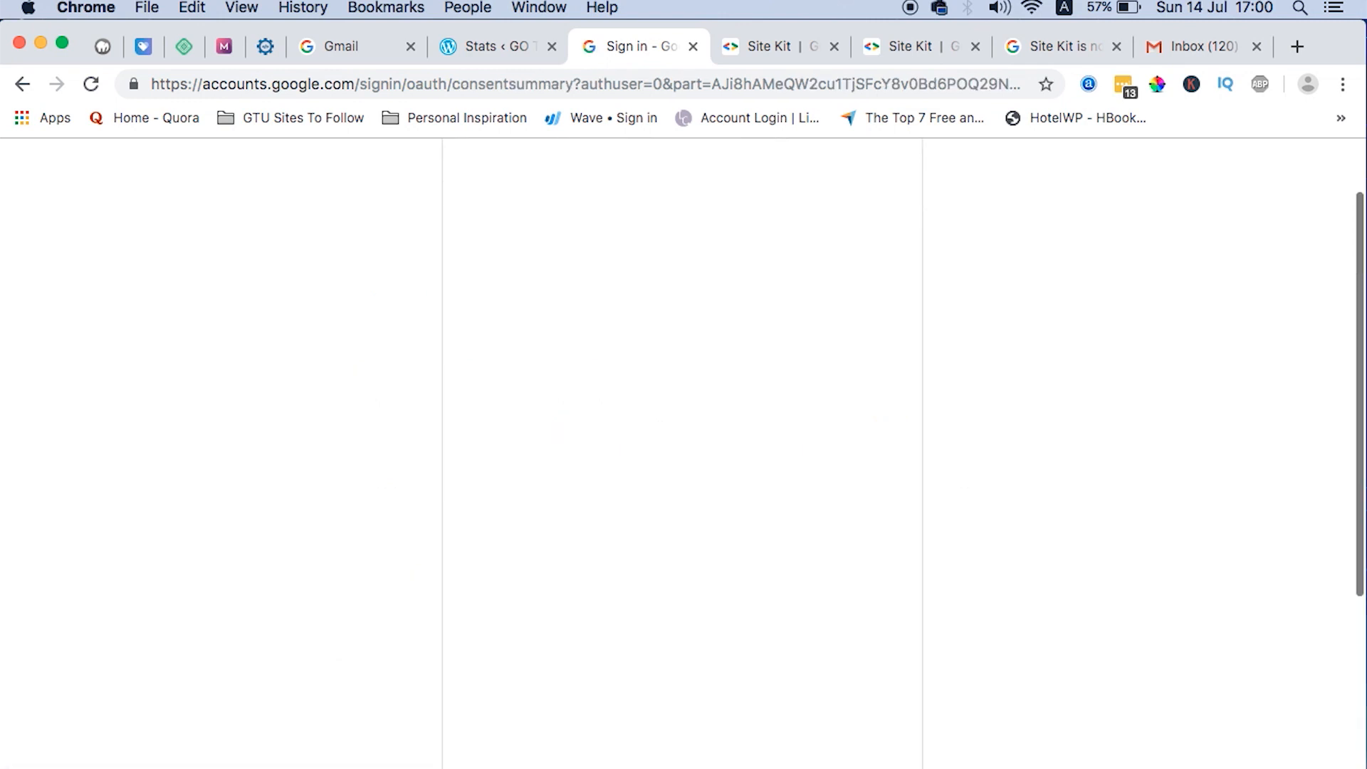
pyautogui.scroll(-2, 682, 453)
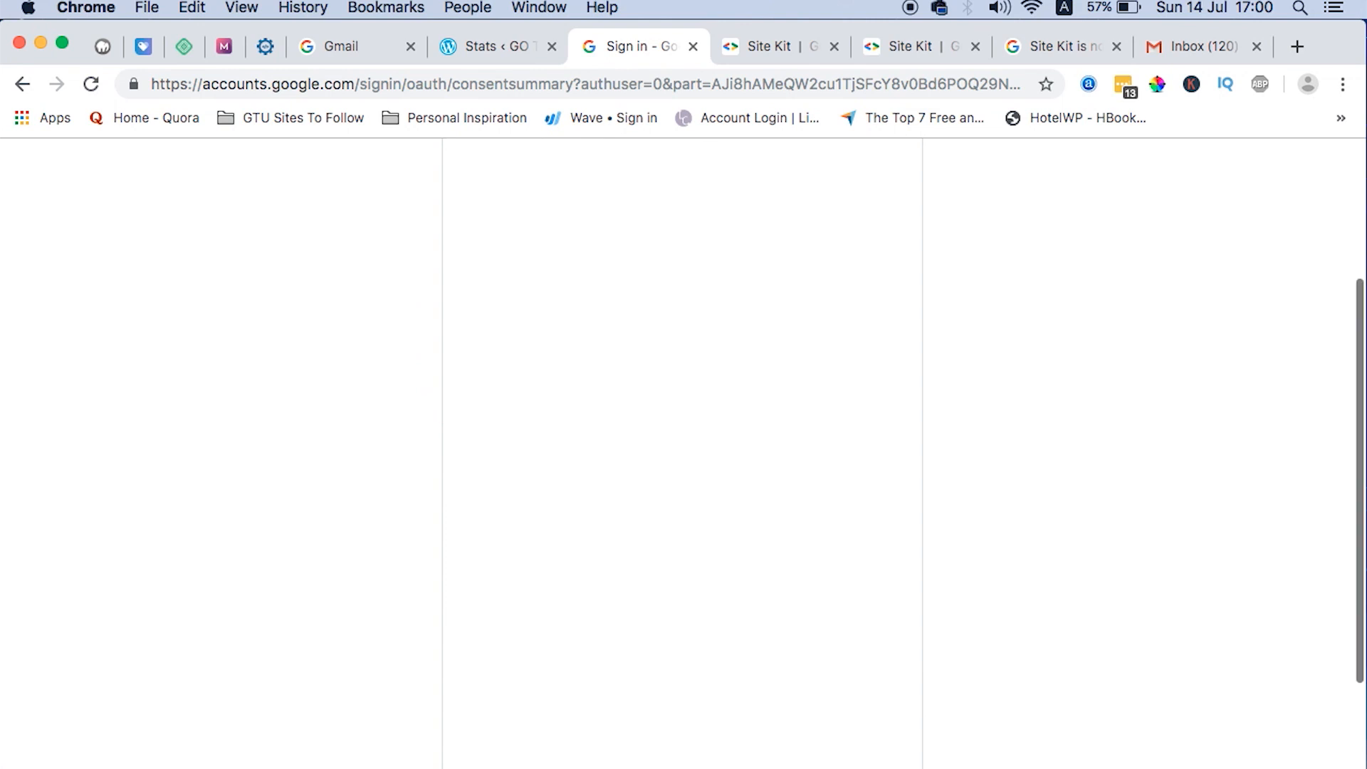
pyautogui.scroll(2, 682, 452)
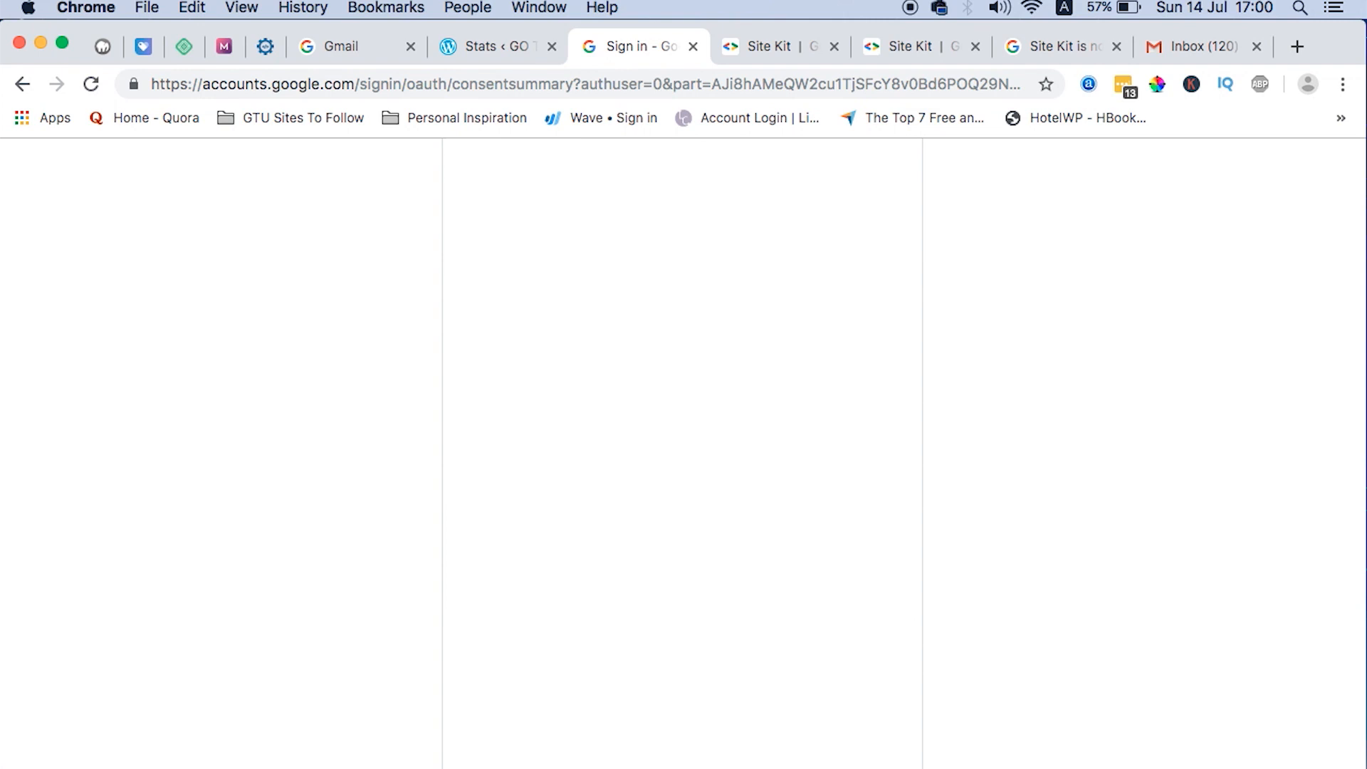
pyautogui.scroll(-1, 681, 452)
pyautogui.scroll(1, 682, 453)
pyautogui.scroll(-1, 682, 453)
pyautogui.scroll(-1, 682, 452)
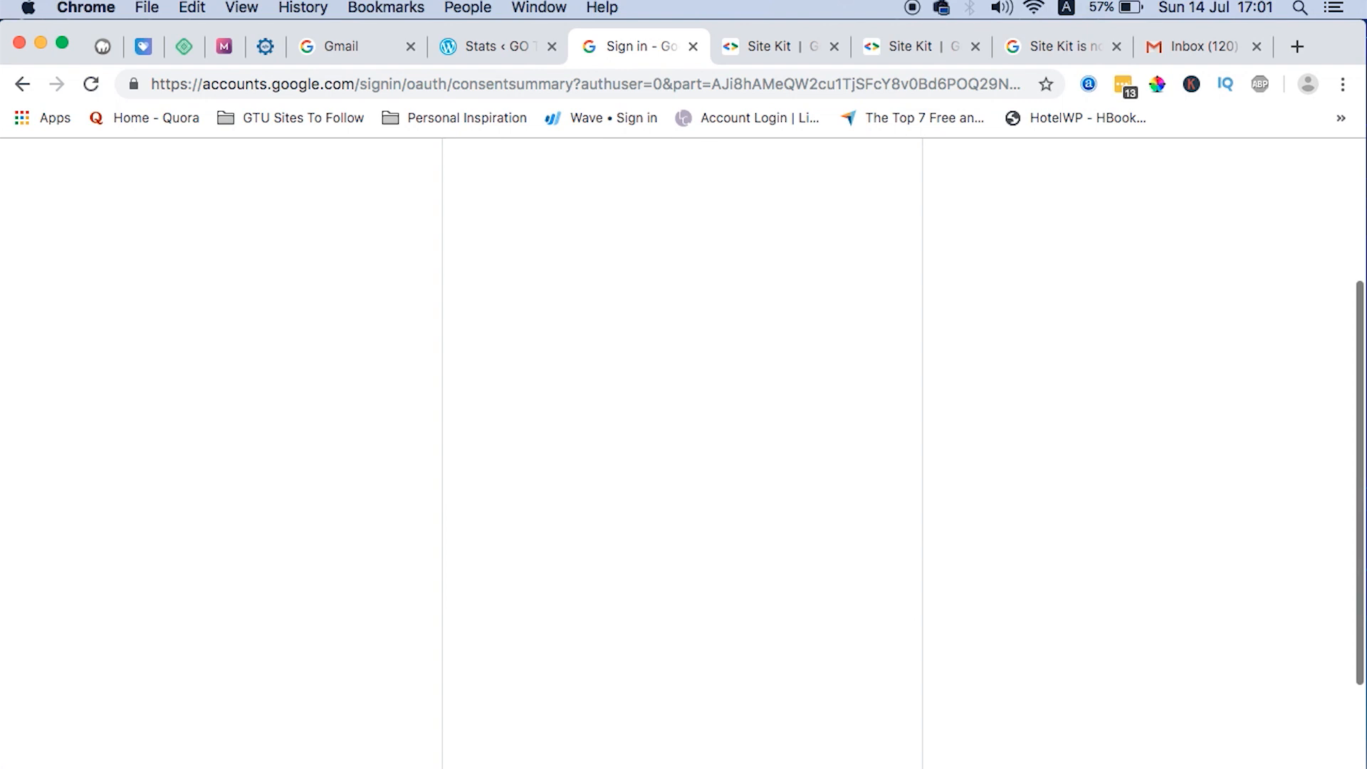
pyautogui.scroll(-5, 682, 452)
pyautogui.click(852, 673)
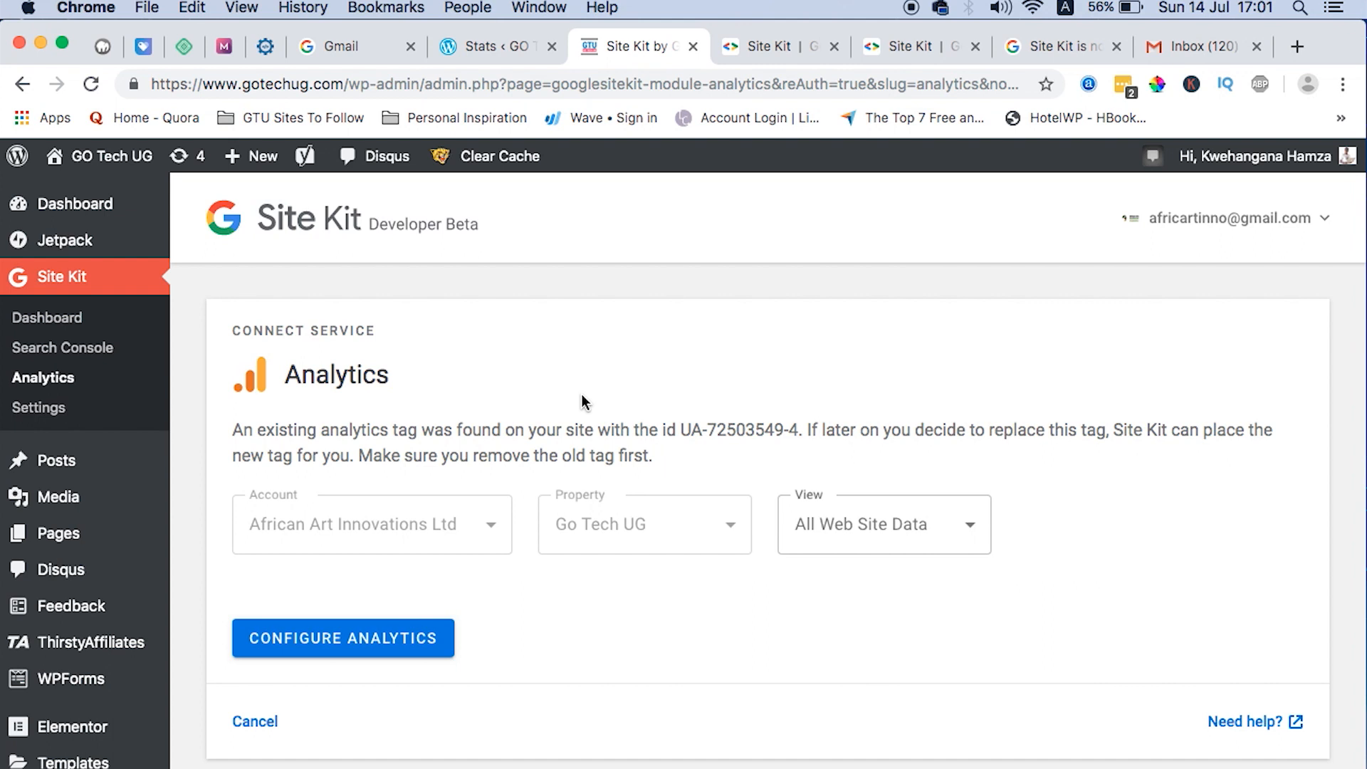
pyautogui.click(365, 643)
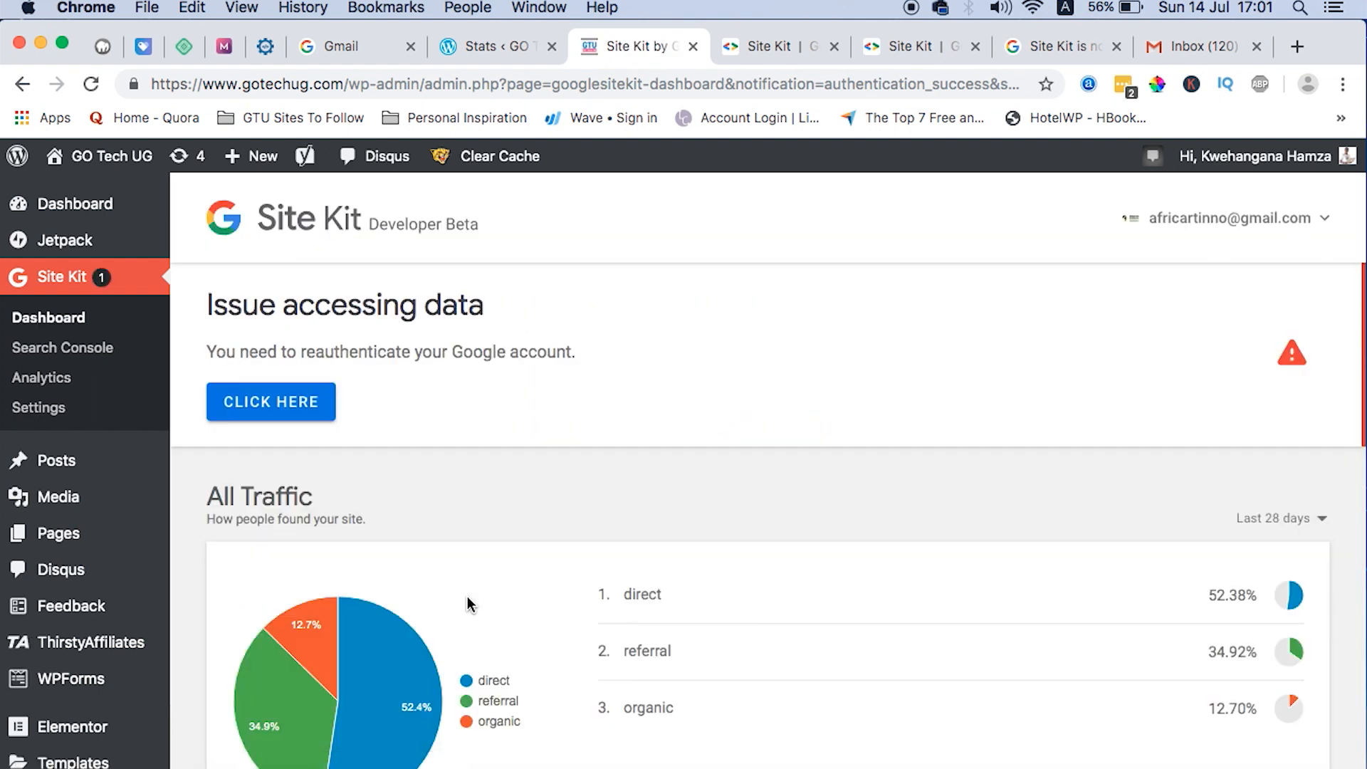
# Examine the All Traffic and Search Funnel sections of the Site Kit dashboard for the Analytics data
pyautogui.scroll(-5, 467, 596)
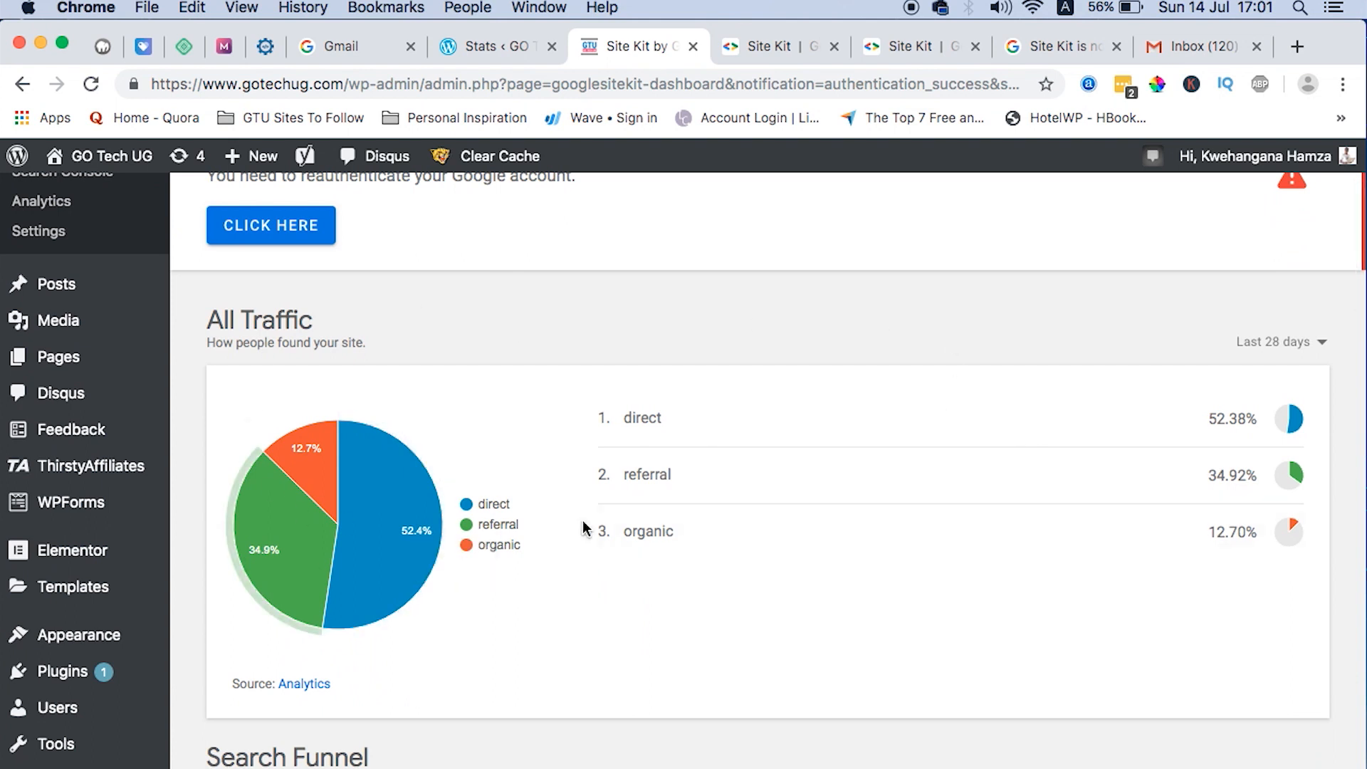
pyautogui.scroll(-1, 580, 604)
pyautogui.scroll(-1, 580, 604)
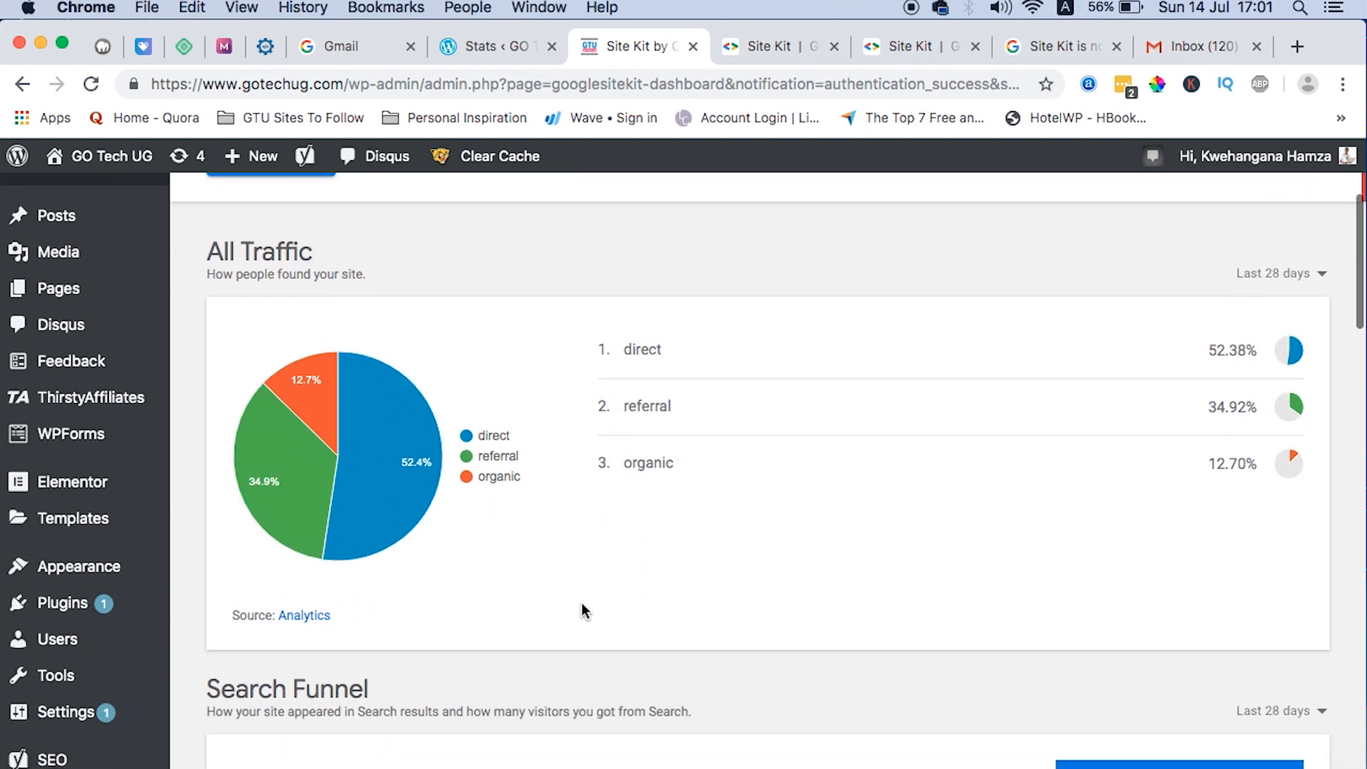
pyautogui.scroll(-6, 580, 604)
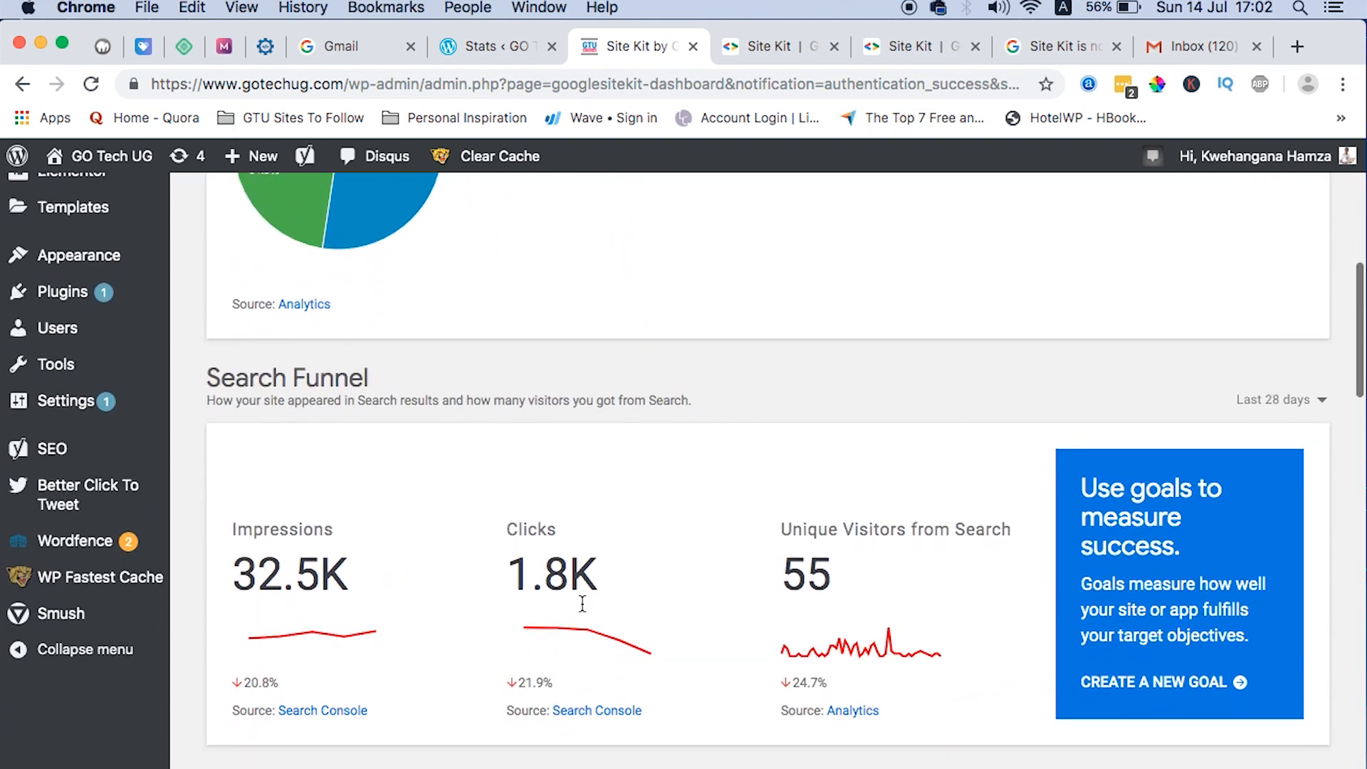
pyautogui.scroll(6, 681, 631)
pyautogui.scroll(-2, 681, 632)
pyautogui.scroll(10, 680, 627)
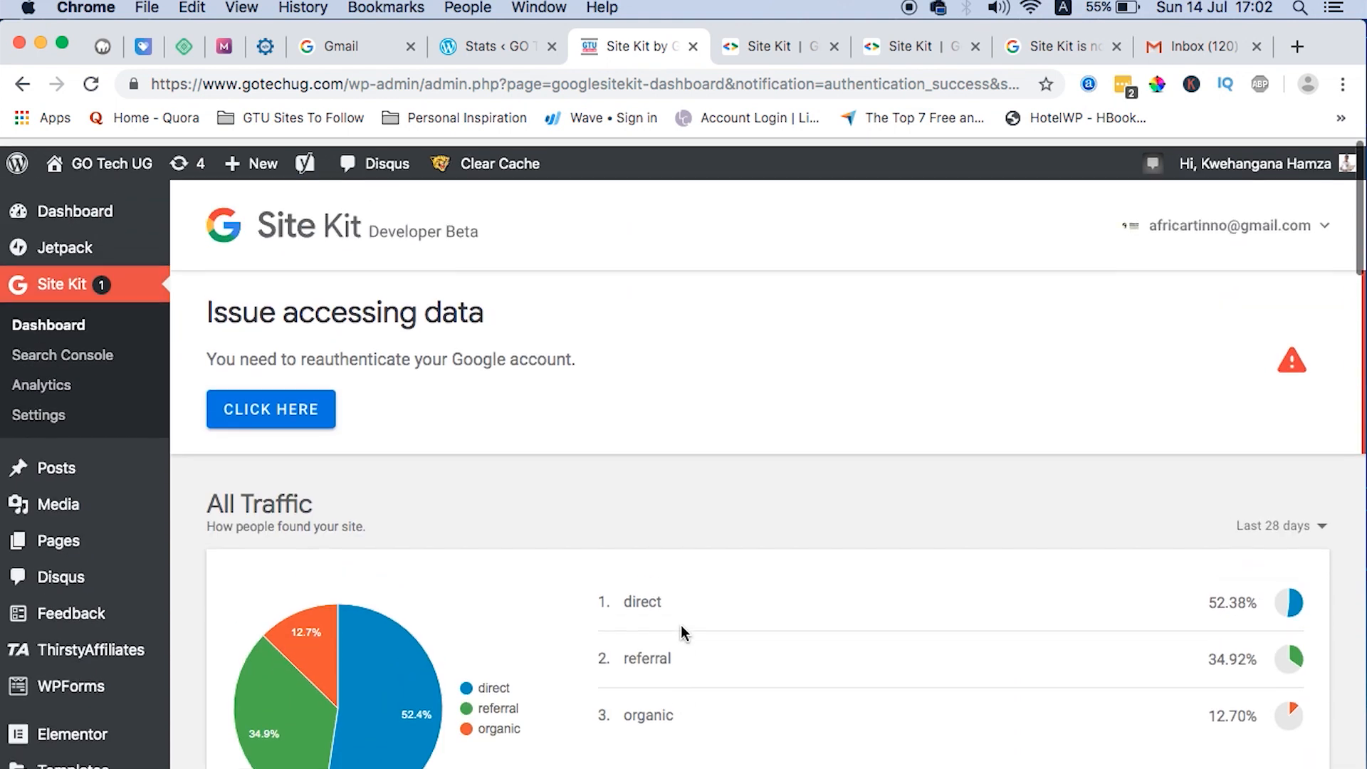
pyautogui.scroll(-4, 680, 626)
pyautogui.scroll(-10, 680, 625)
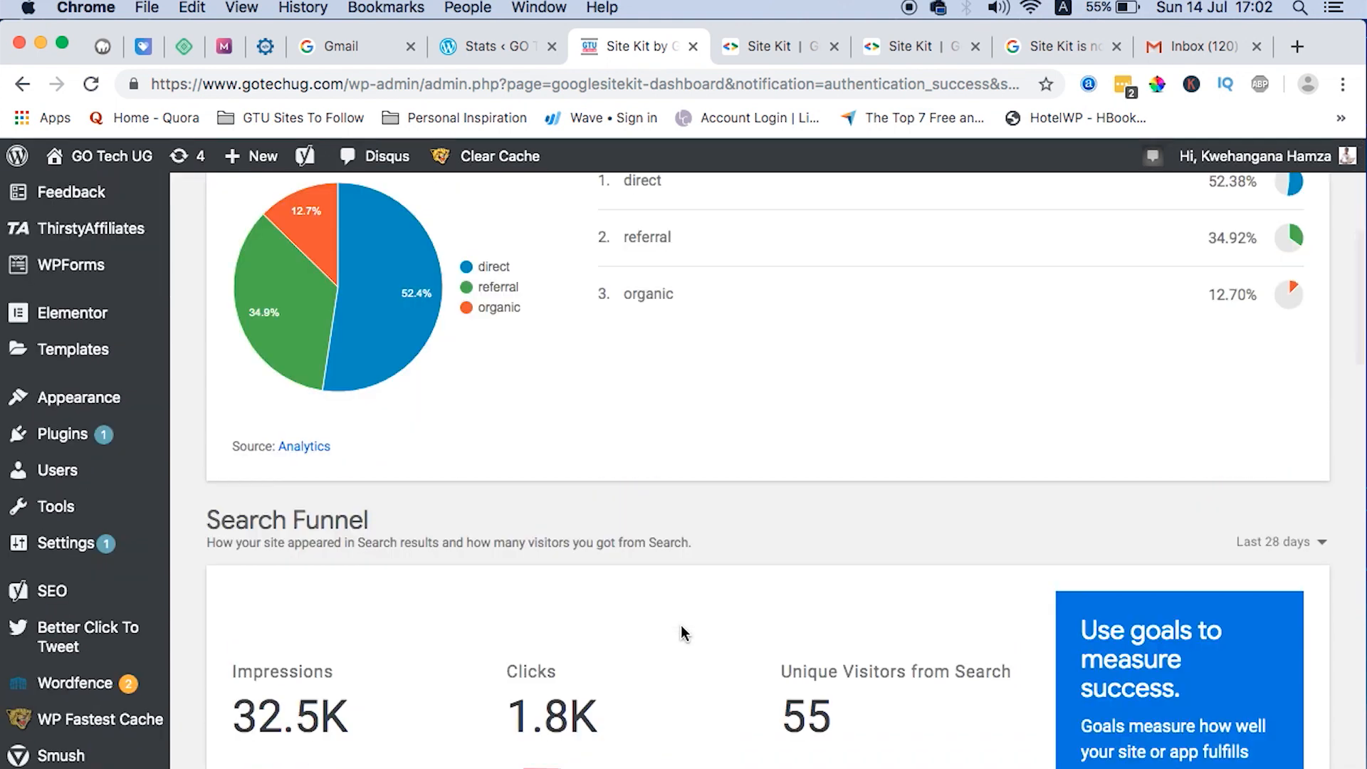
# Start the AdSense setup from the additional services in Site Kit's settings and proceed past the Unverified App Screen
pyautogui.scroll(10, 681, 625)
pyautogui.scroll(2, 681, 625)
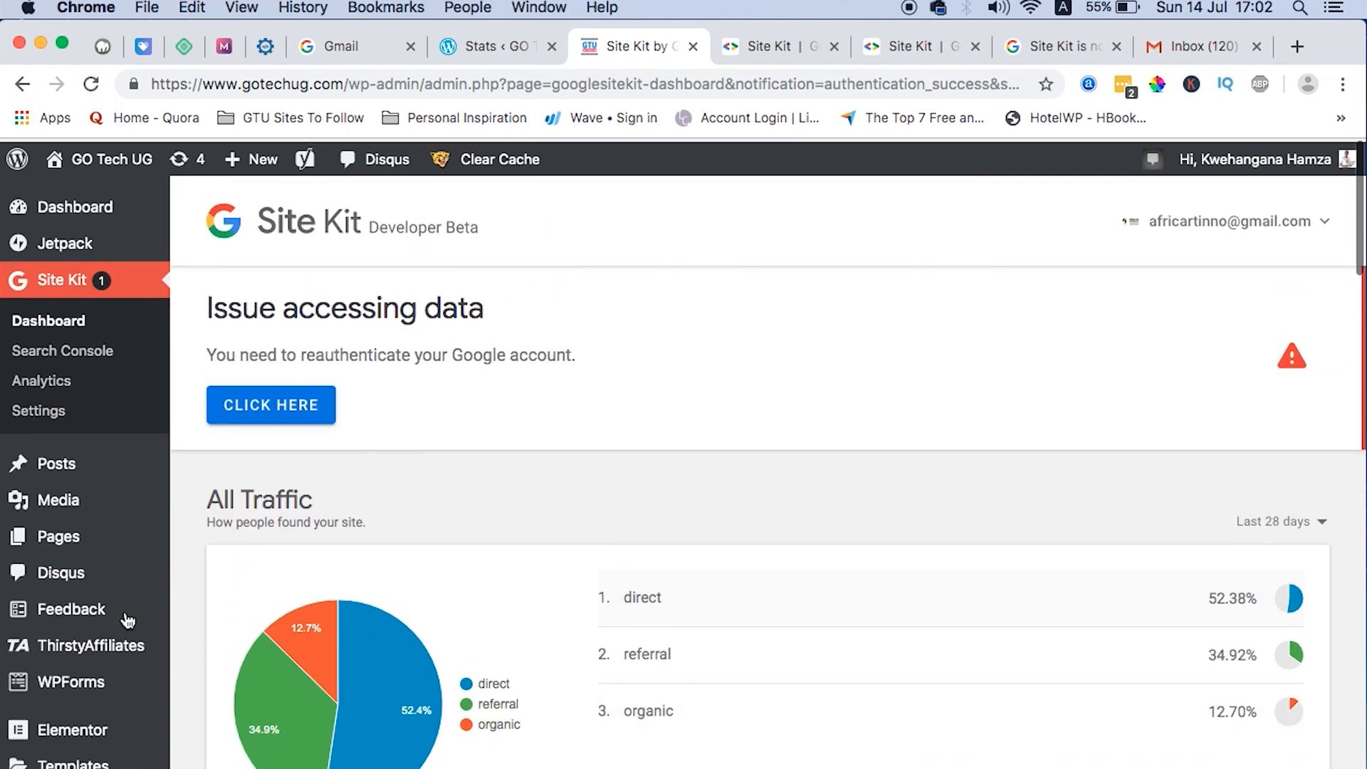
pyautogui.click(25, 409)
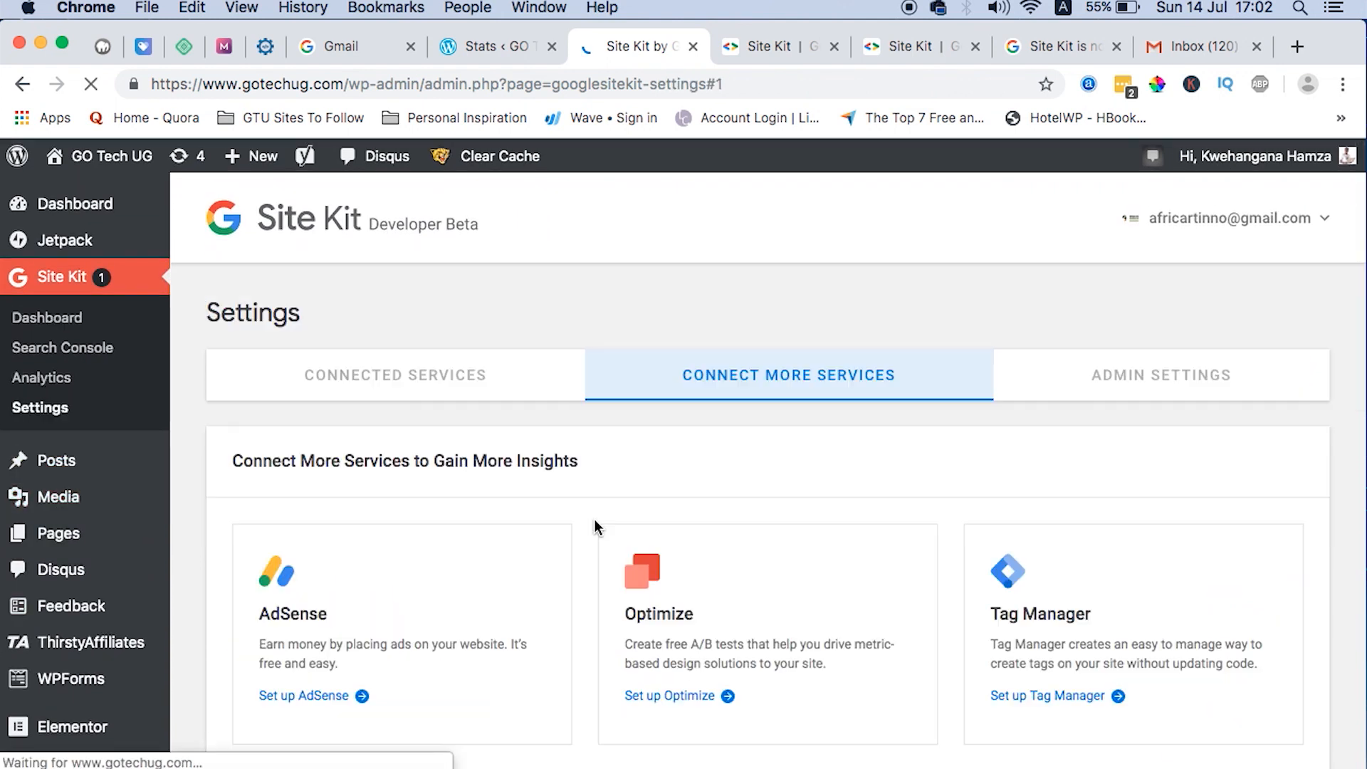
pyautogui.click(302, 694)
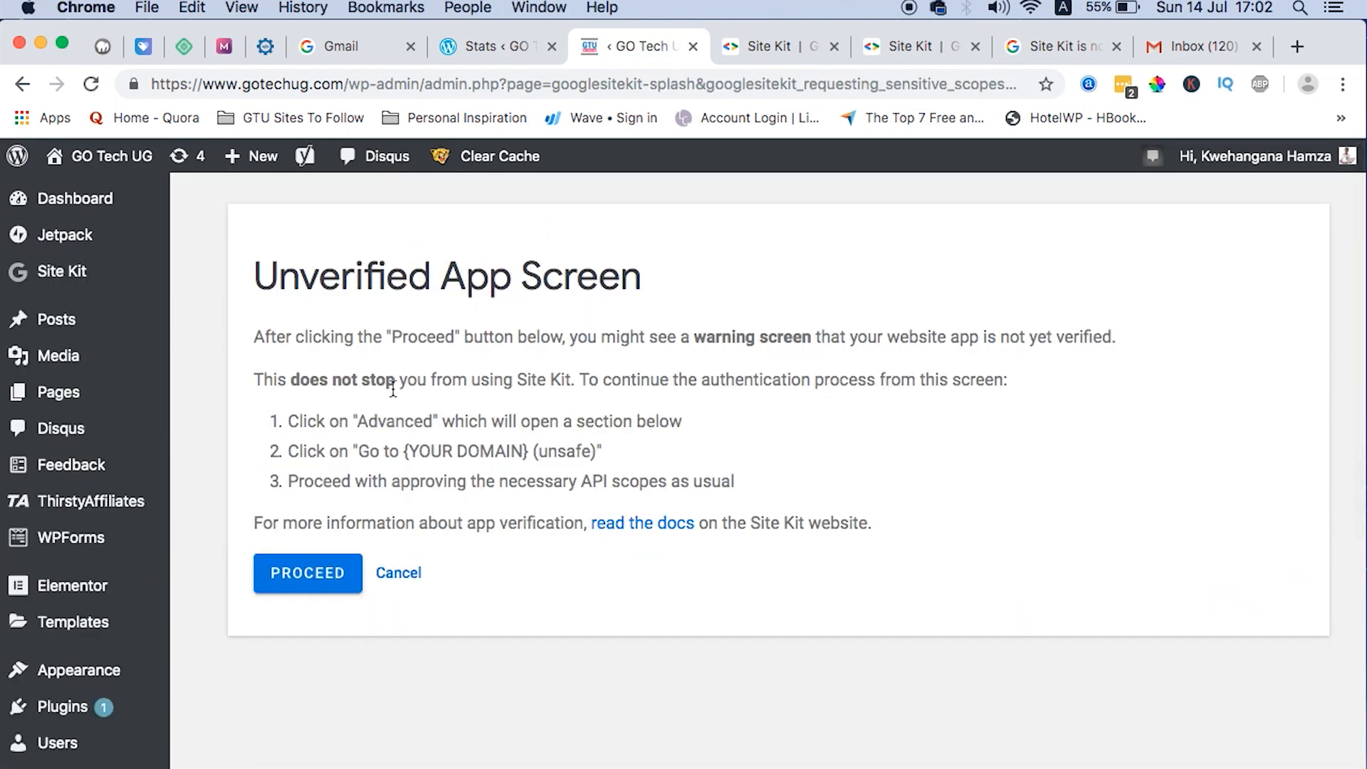
pyautogui.click(292, 582)
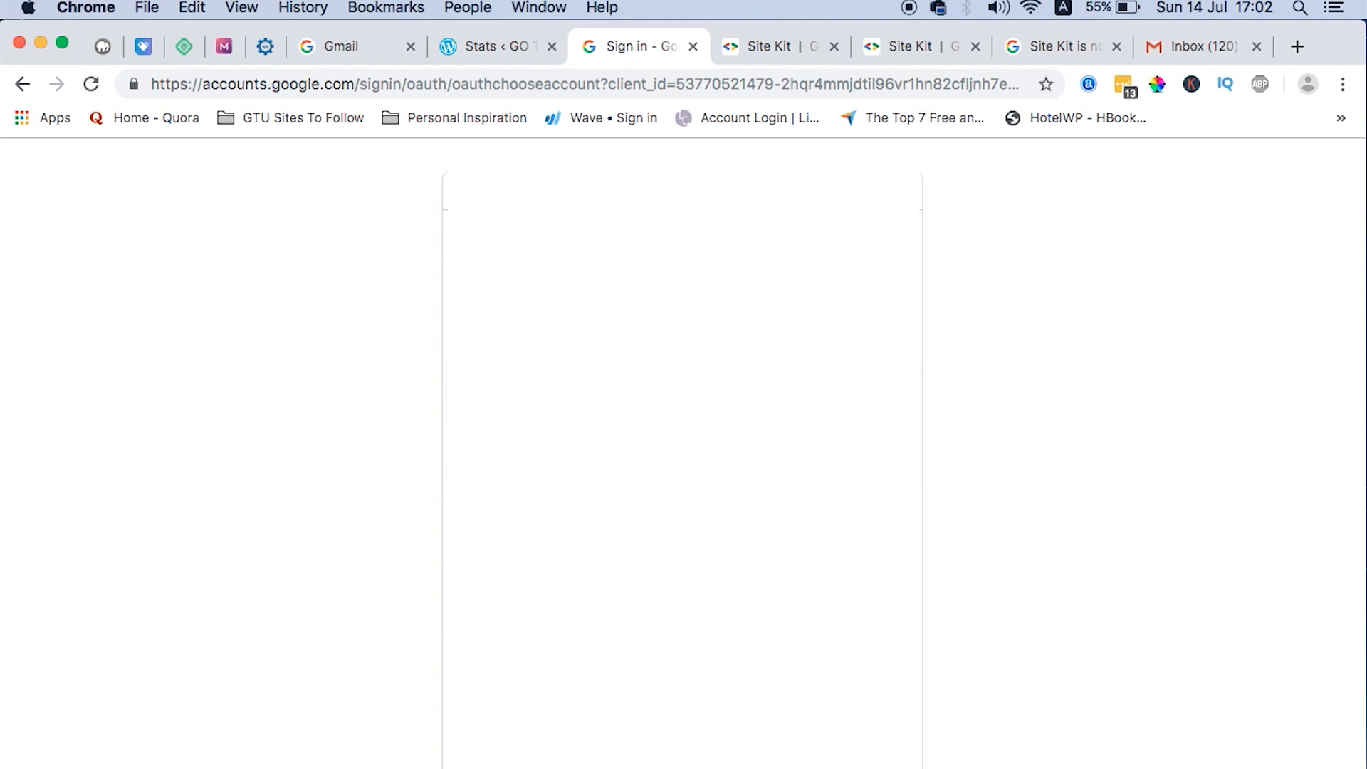
# Continue through Google's unverified app warning to gotechug.com and grant the account permissions requested for AdSense
pyautogui.scroll(-2, 605, 578)
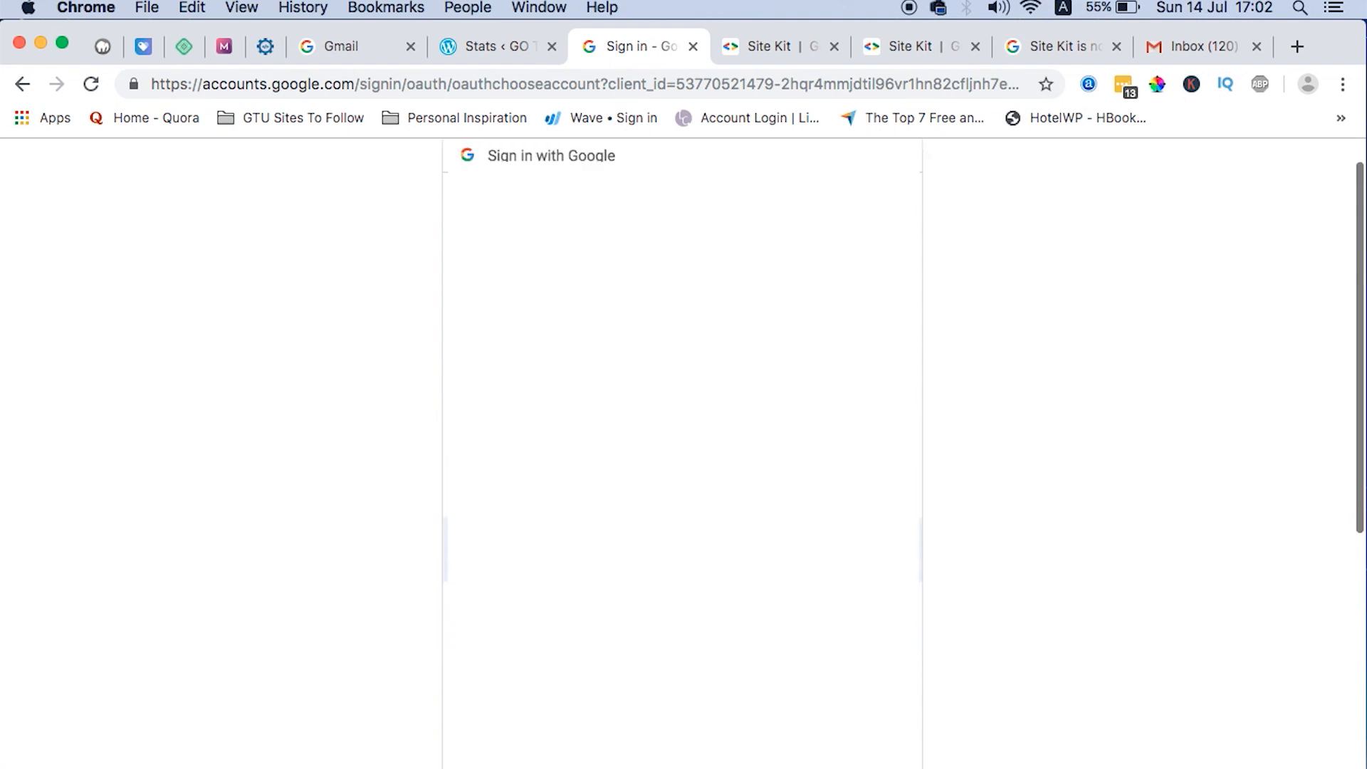
pyautogui.scroll(1, 605, 578)
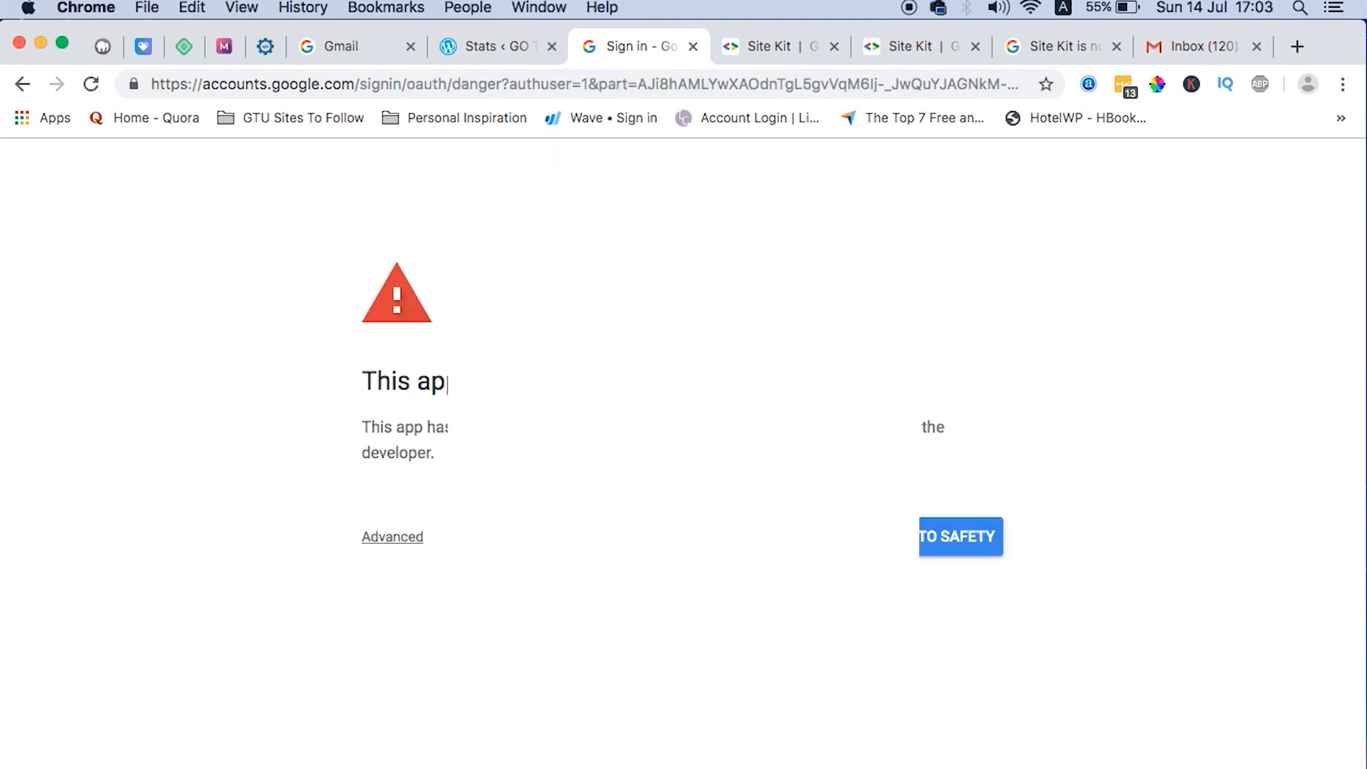
pyautogui.click(395, 537)
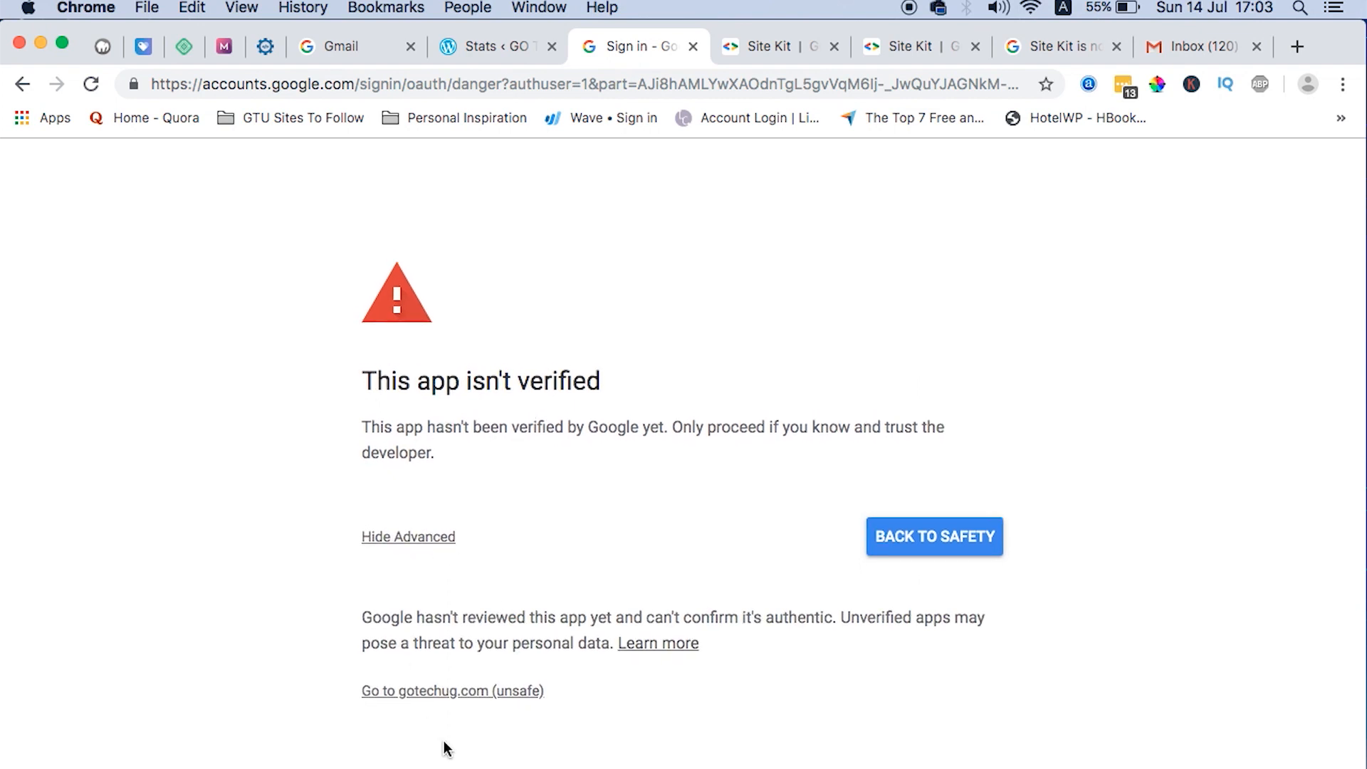
pyautogui.click(450, 692)
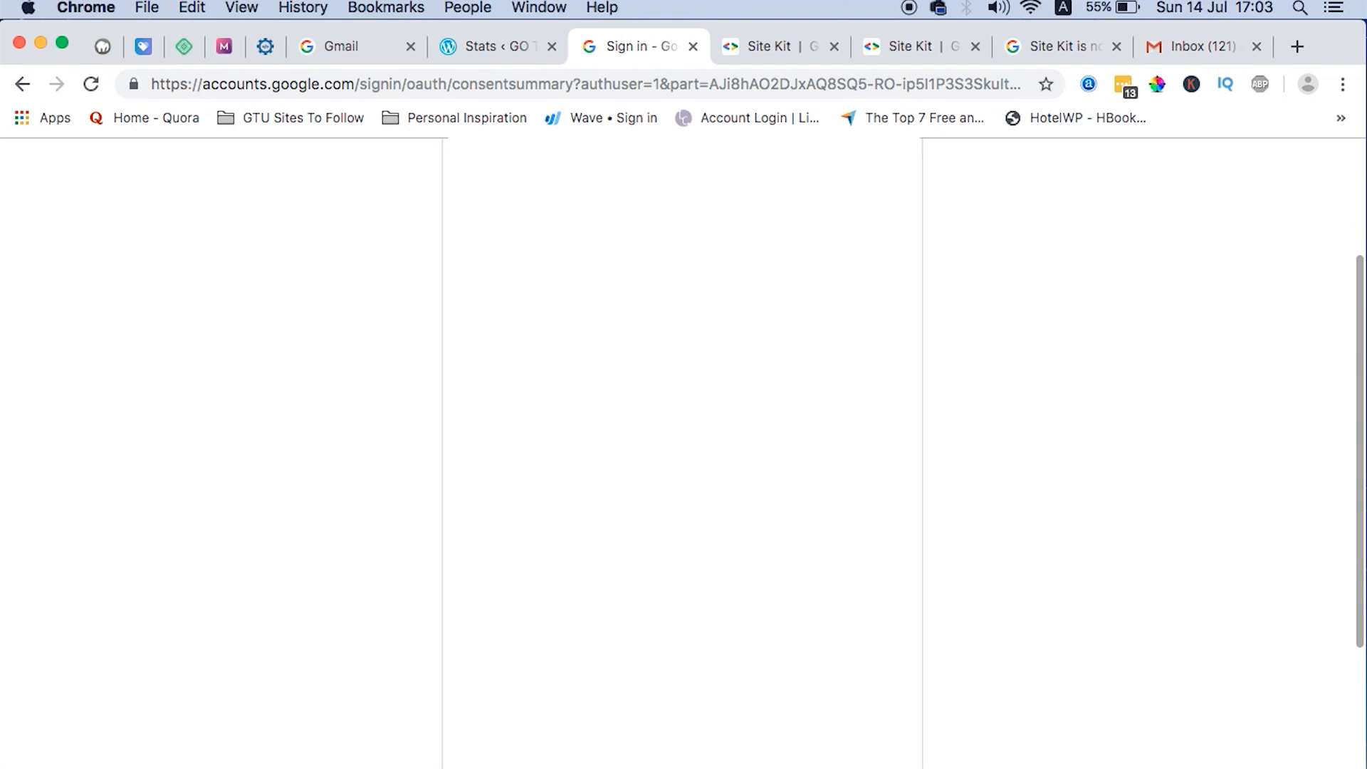
pyautogui.scroll(-3, 682, 452)
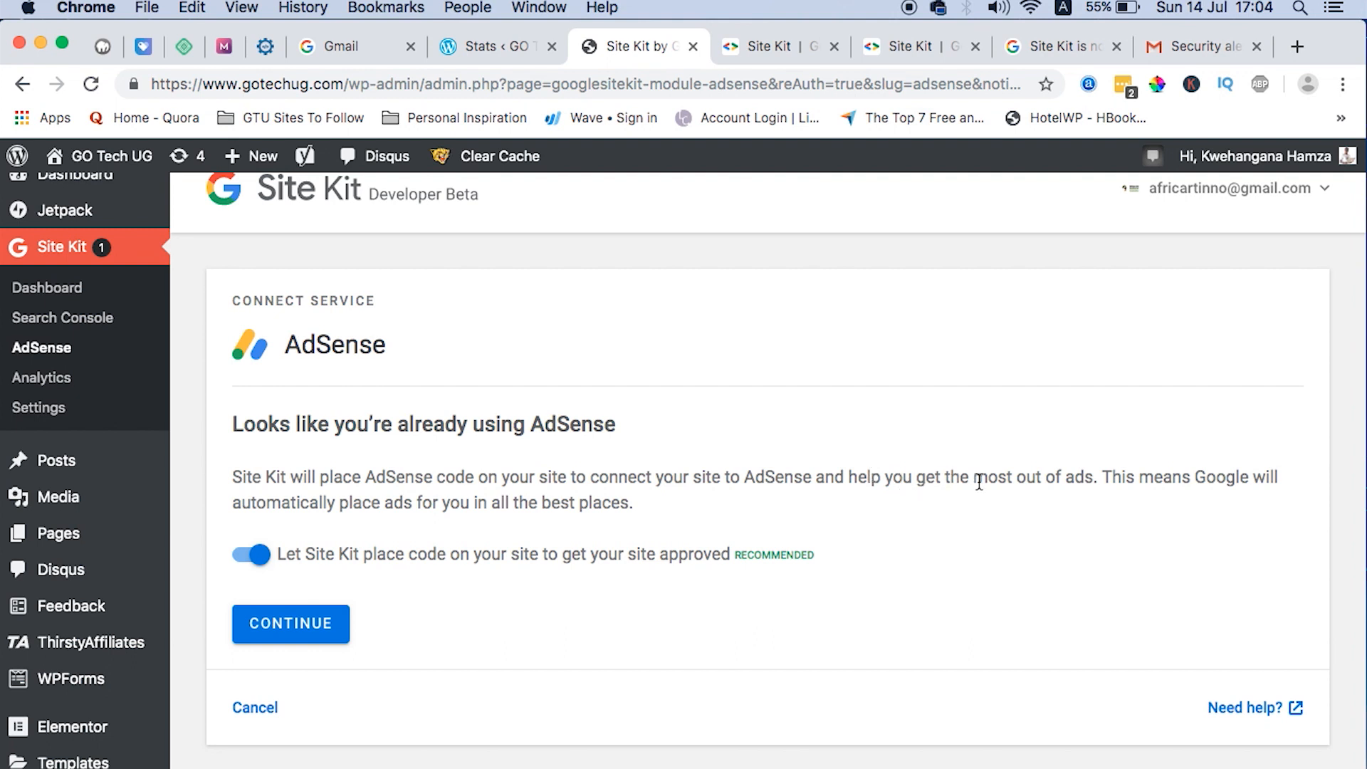
# Finish connecting AdSense with Site Kit allowed to place its code on the site, and look over the AdSense page
pyautogui.click(315, 621)
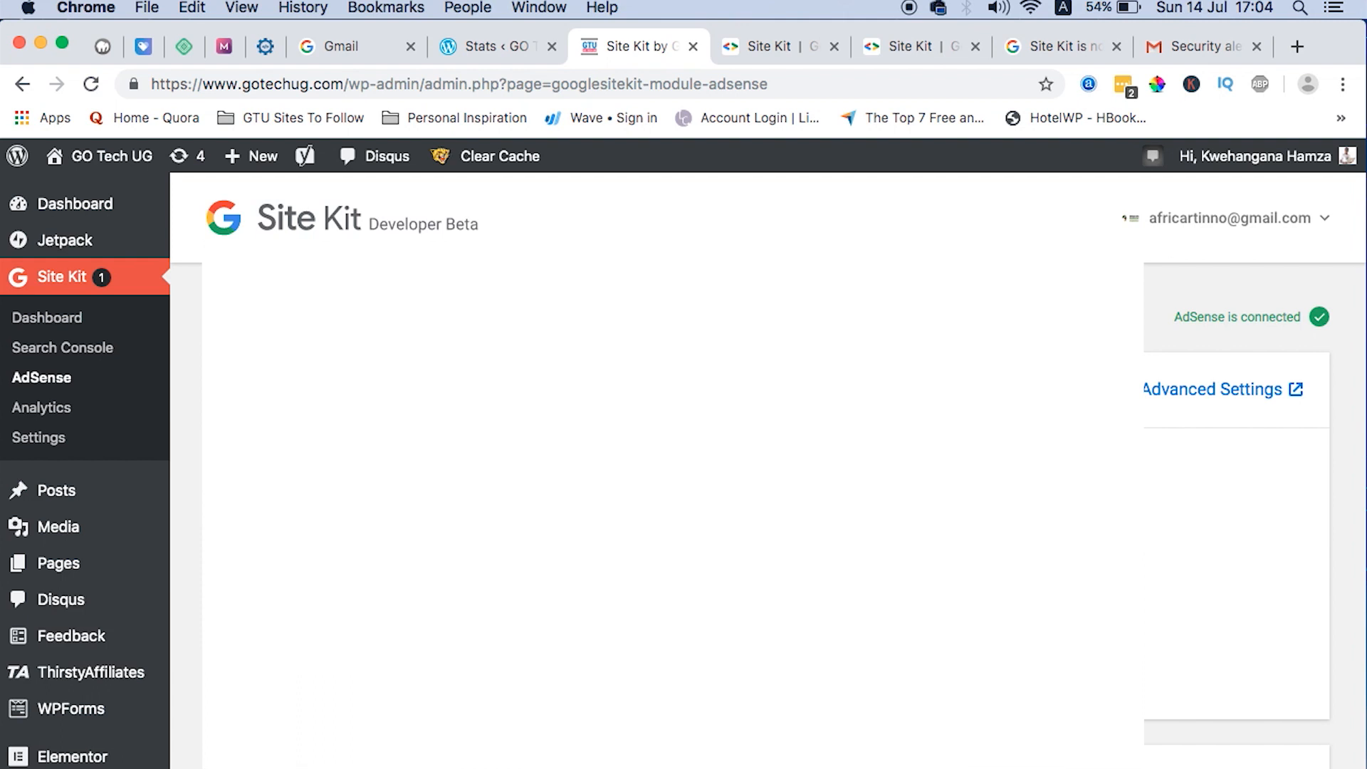
pyautogui.scroll(-5, 683, 456)
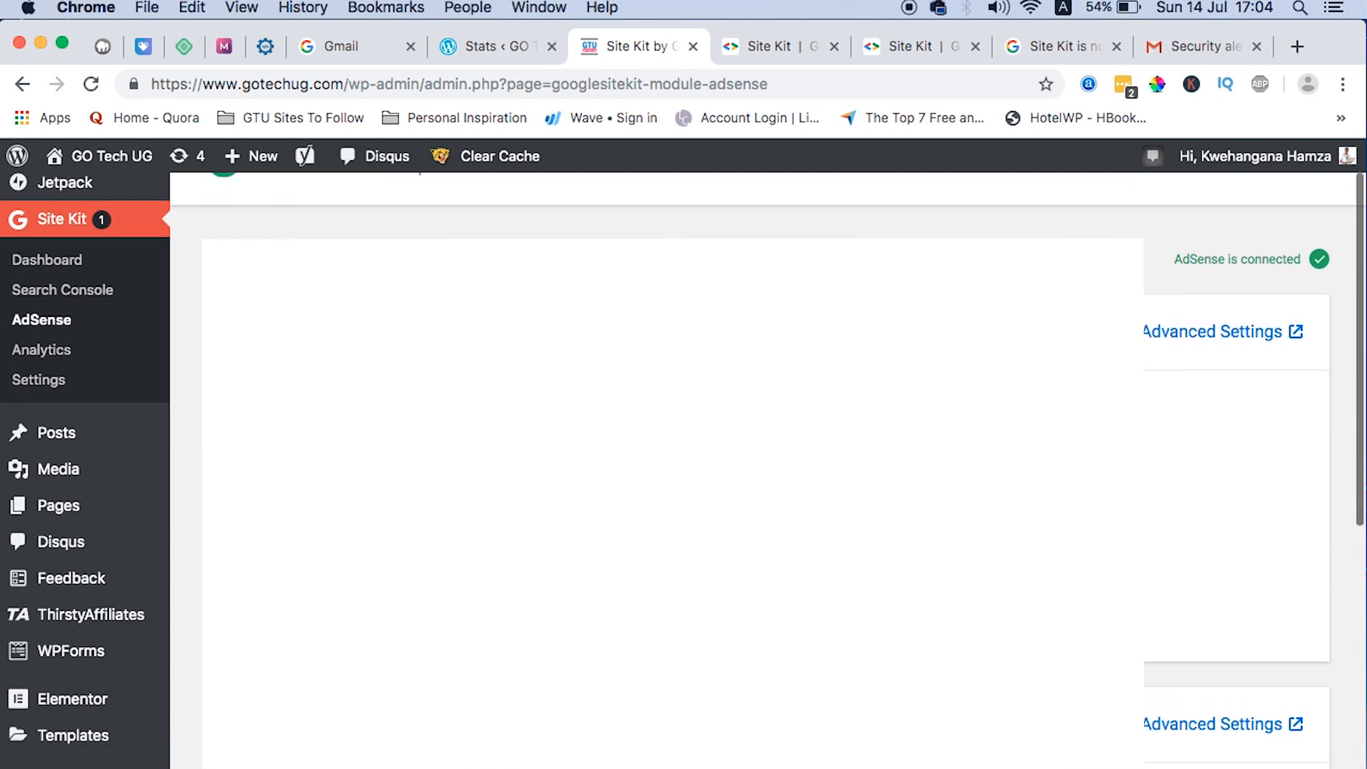
pyautogui.scroll(5, 684, 456)
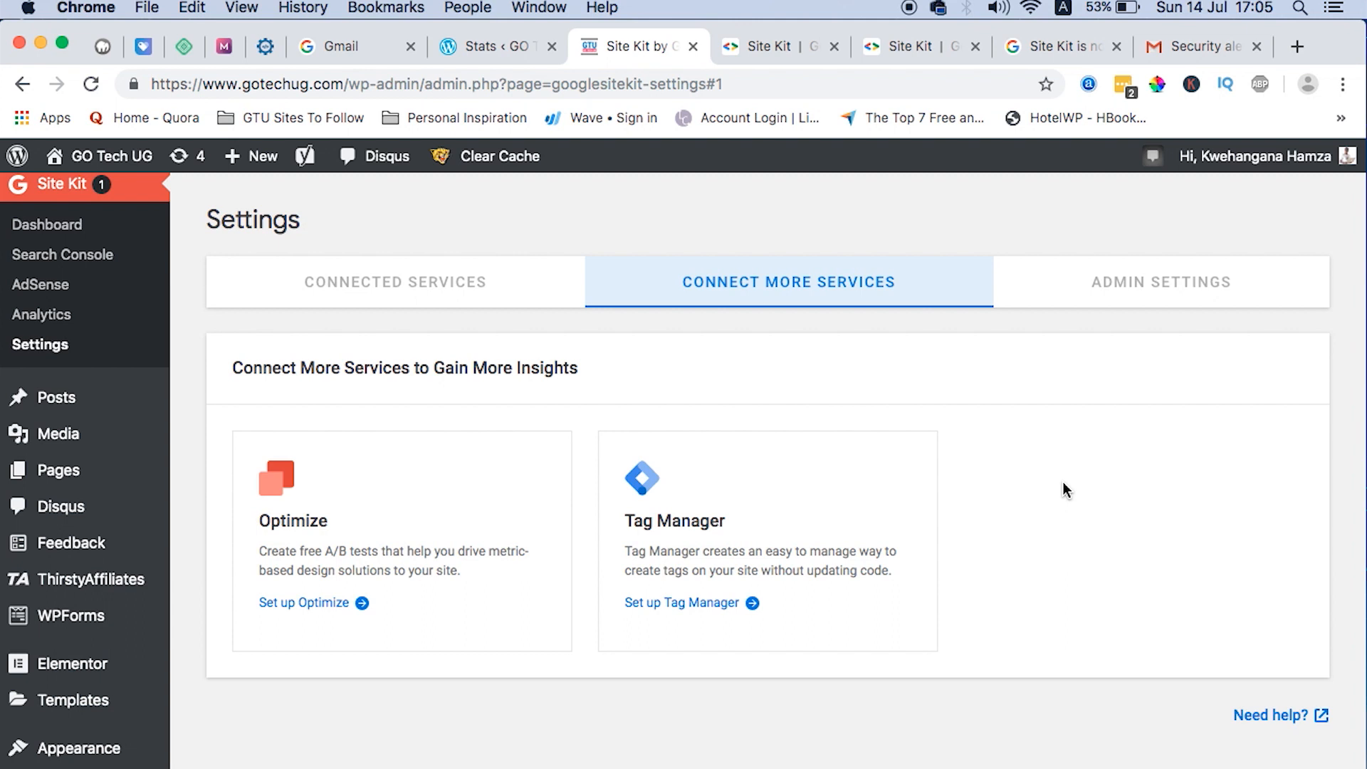
# Review Site Kit's admin settings, the services still available to connect, and the list of connected services
pyautogui.click(1136, 299)
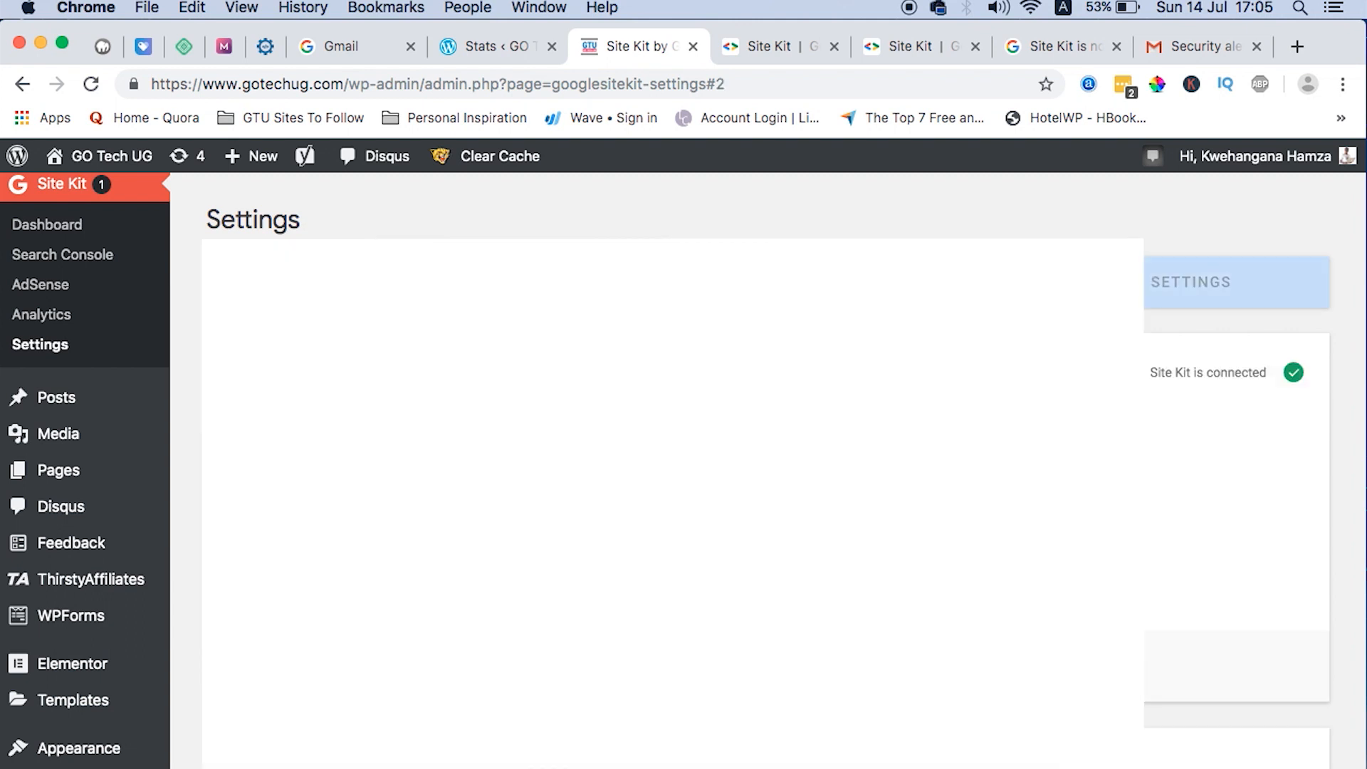
pyautogui.click(783, 285)
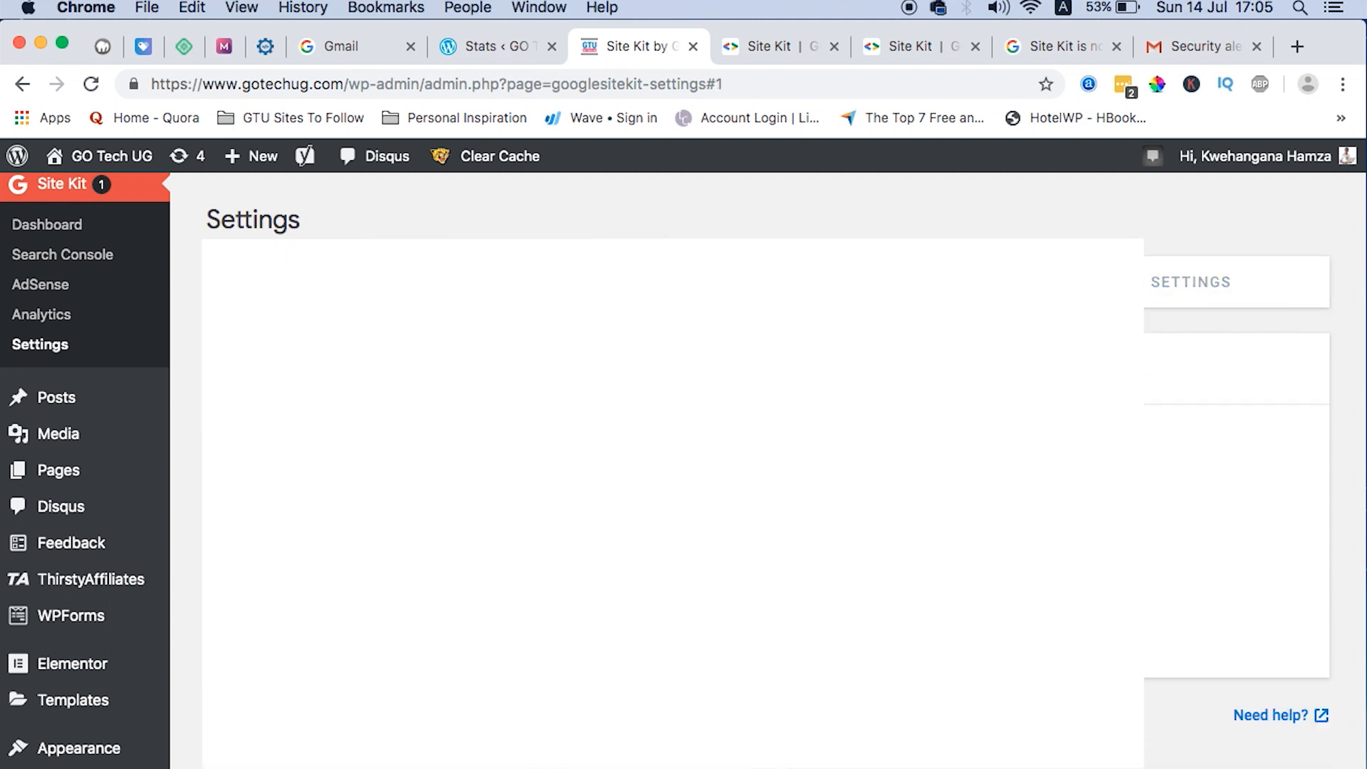
pyautogui.scroll(-6, 972, 595)
pyautogui.scroll(6, 972, 595)
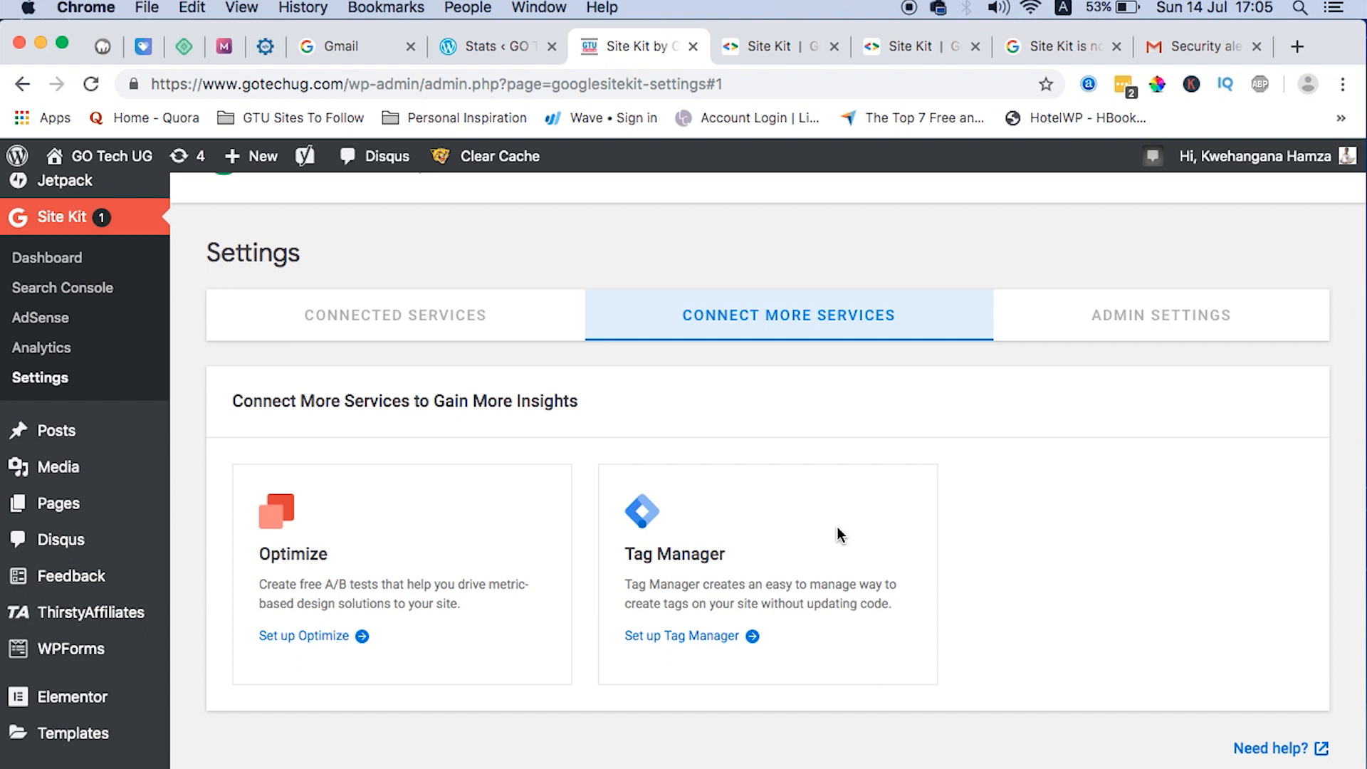
pyautogui.click(429, 317)
pyautogui.scroll(-1, 575, 717)
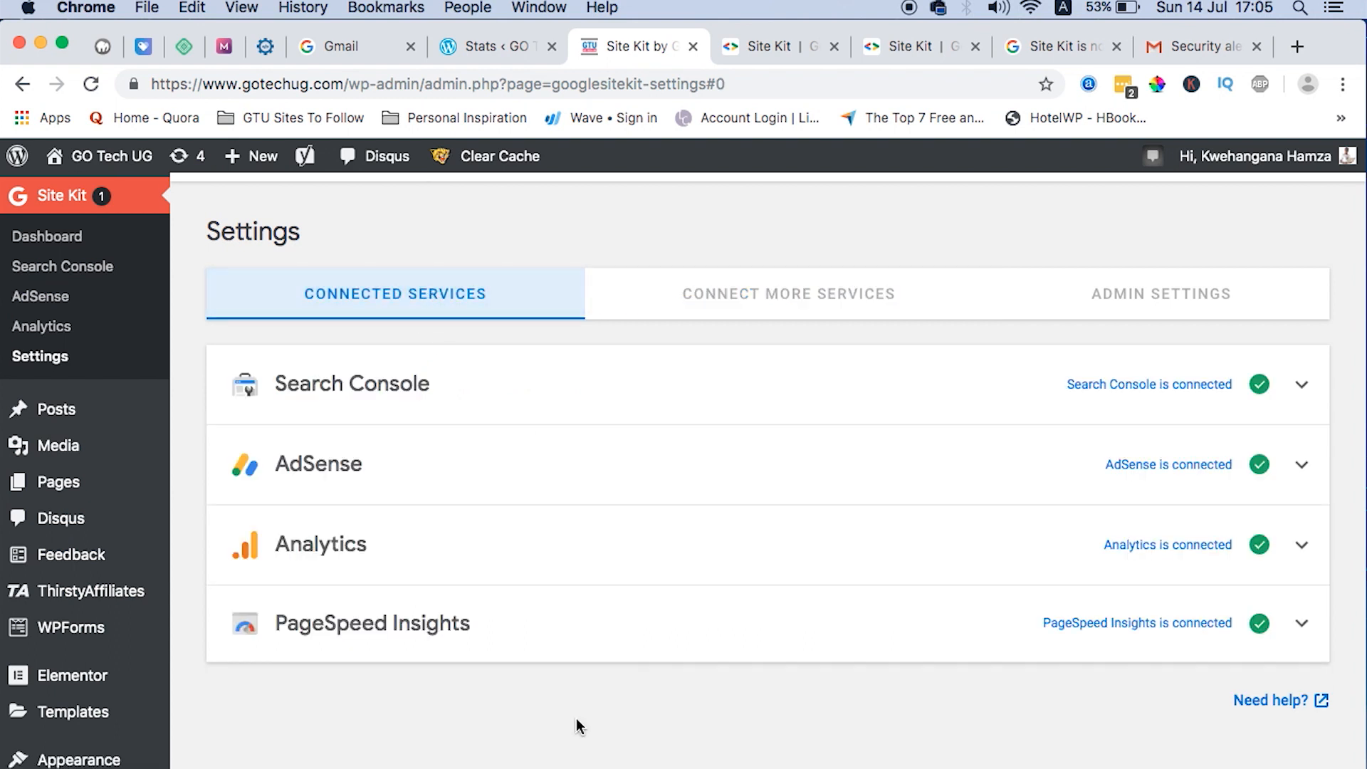